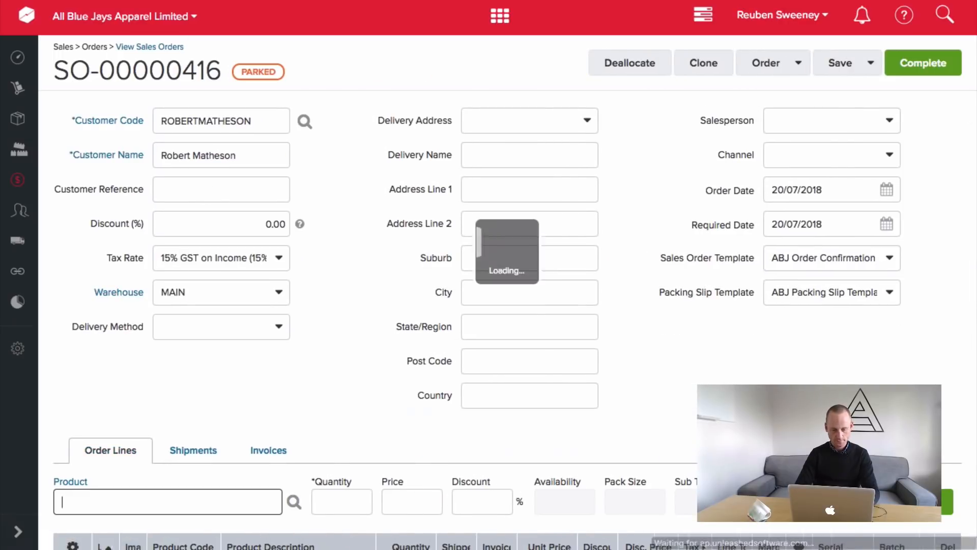
- Set the sales order's delivery method to National Courier and its delivery address to Physical Address
click(260, 328)
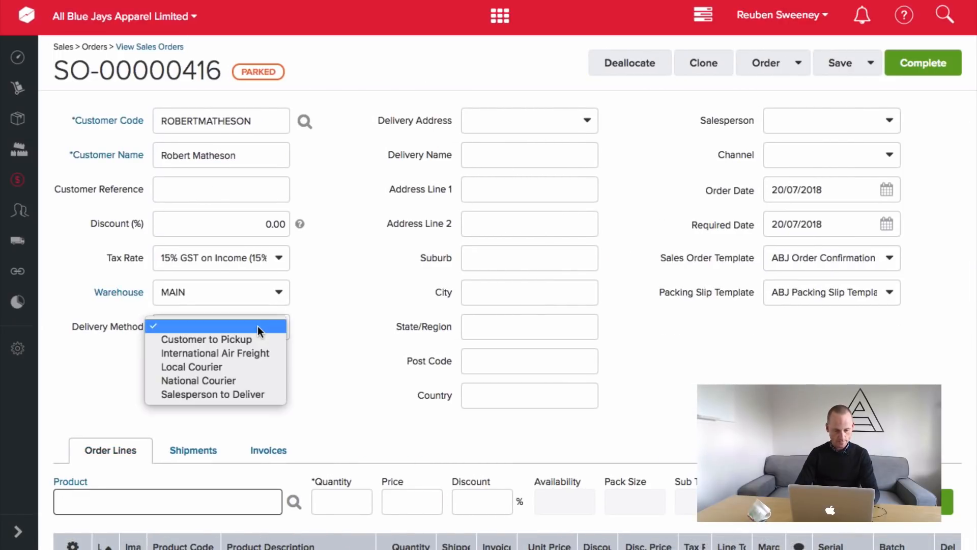
click(230, 380)
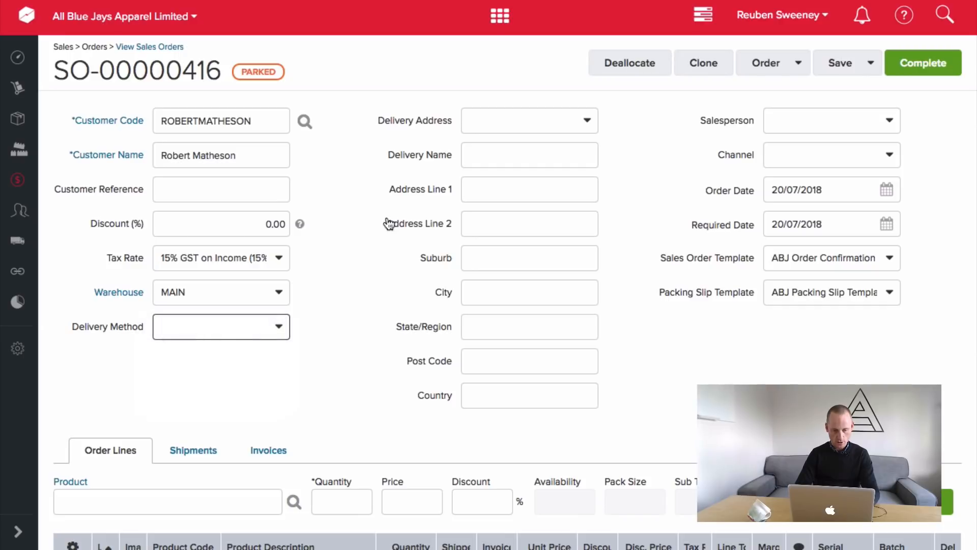
click(521, 128)
- Fill in the order's sales details: the third listed salesperson, the Wholesaler channel and a required date of 27/07/2018
click(828, 125)
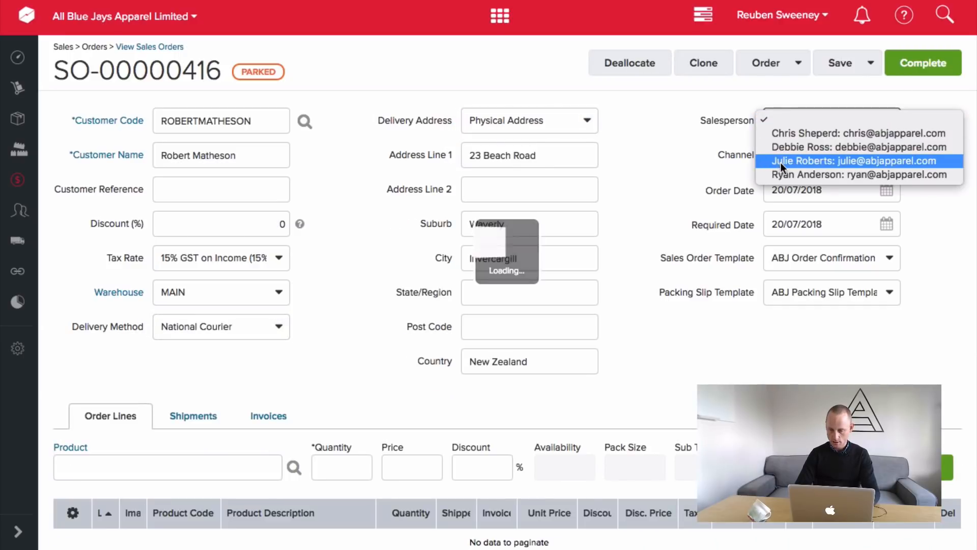
click(779, 159)
click(778, 157)
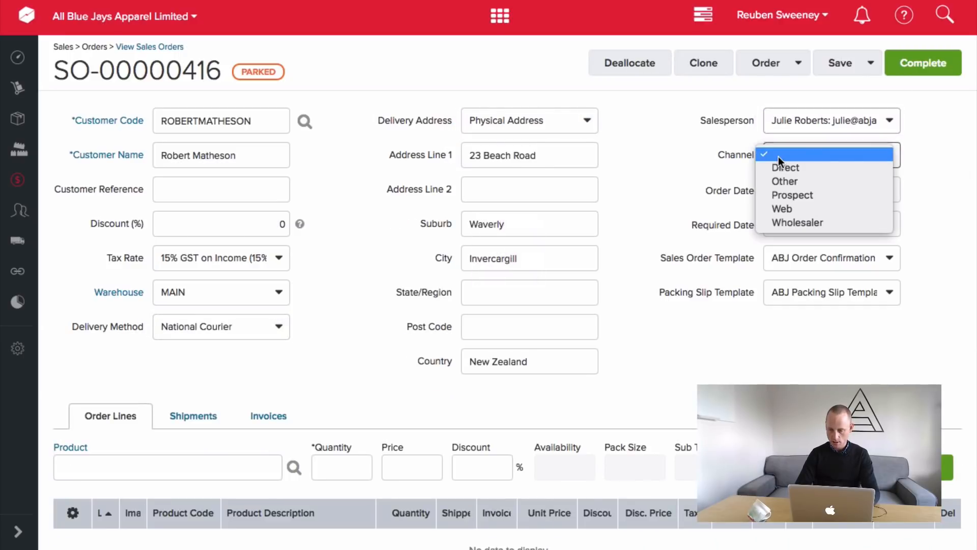
click(787, 222)
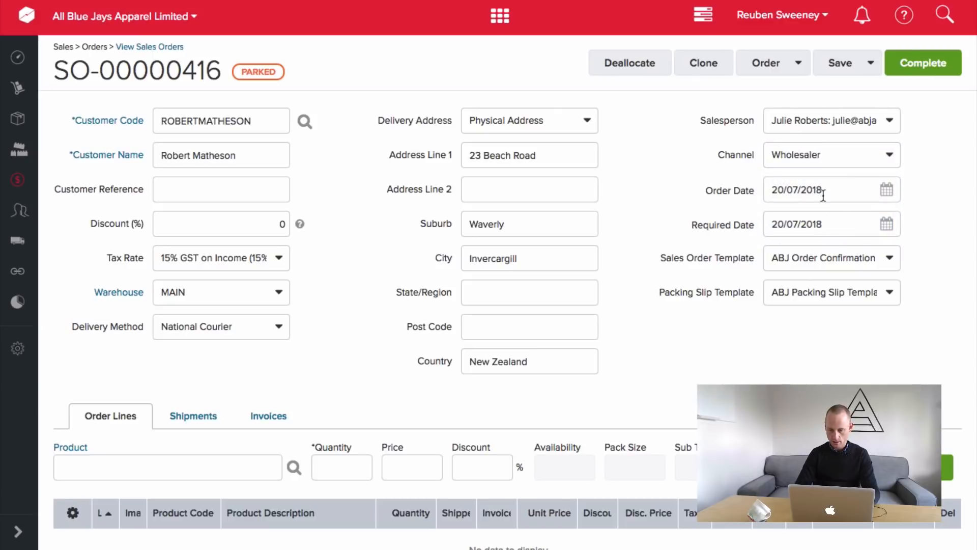
click(829, 223)
click(873, 373)
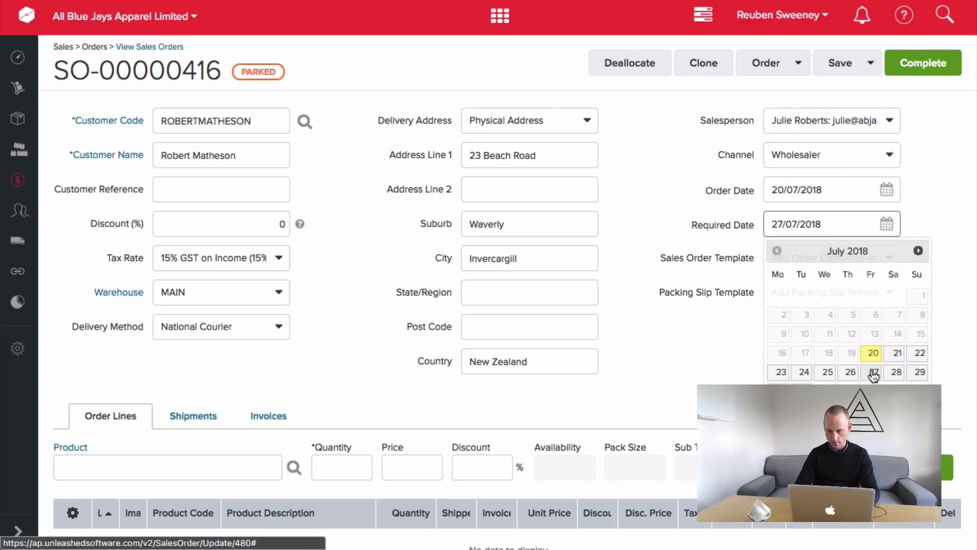
- Add an order line for 15 units of Men's Cool Base Road Jersey - Medium at the default price
scroll(671, 322, down, 5)
click(137, 269)
text(Men's Cool Base Road Jersey - Medium)
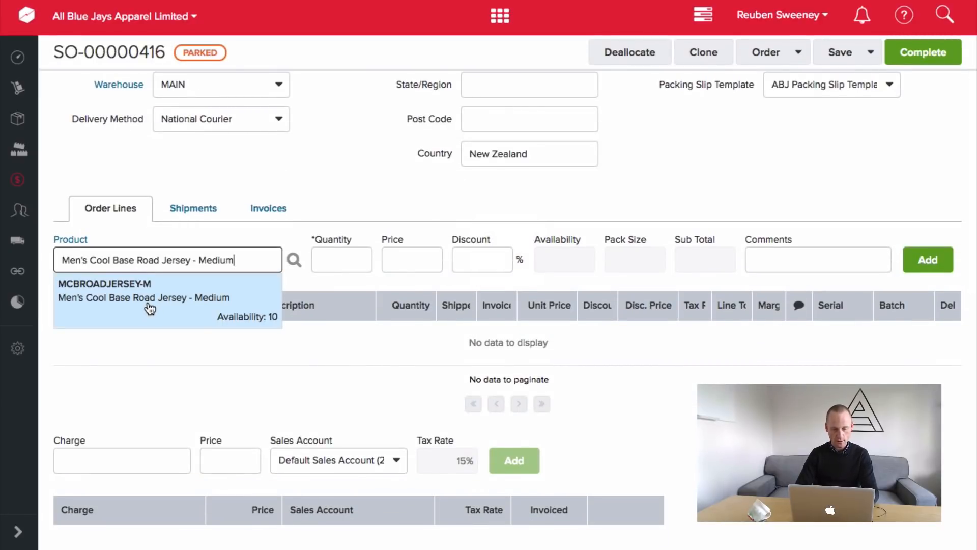
click(223, 315)
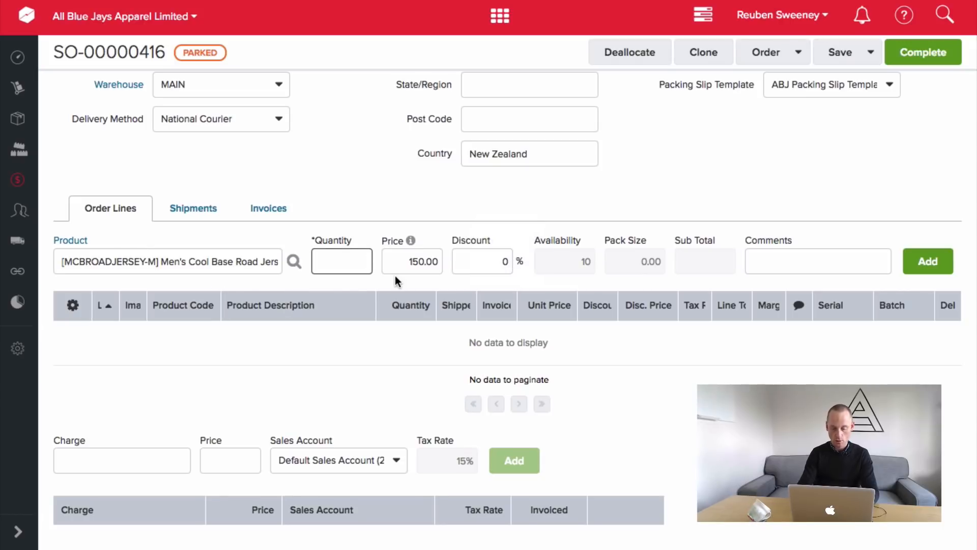
text(15)
key(Tab)
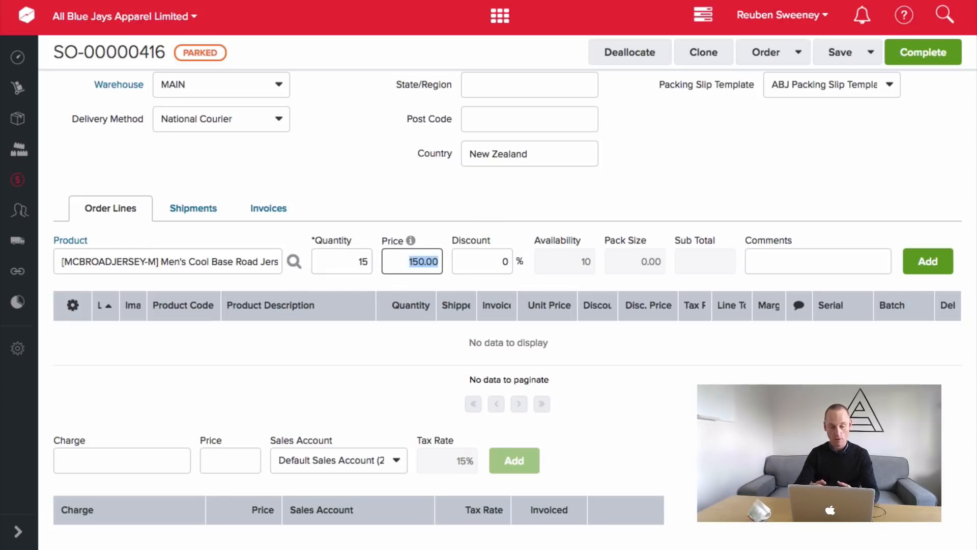
drag(574, 263, 588, 263)
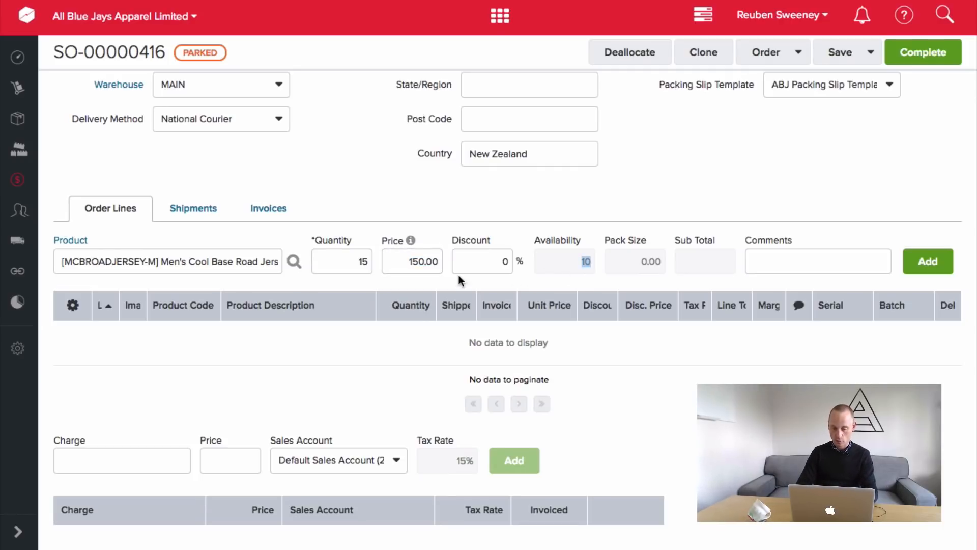
drag(346, 262, 374, 264)
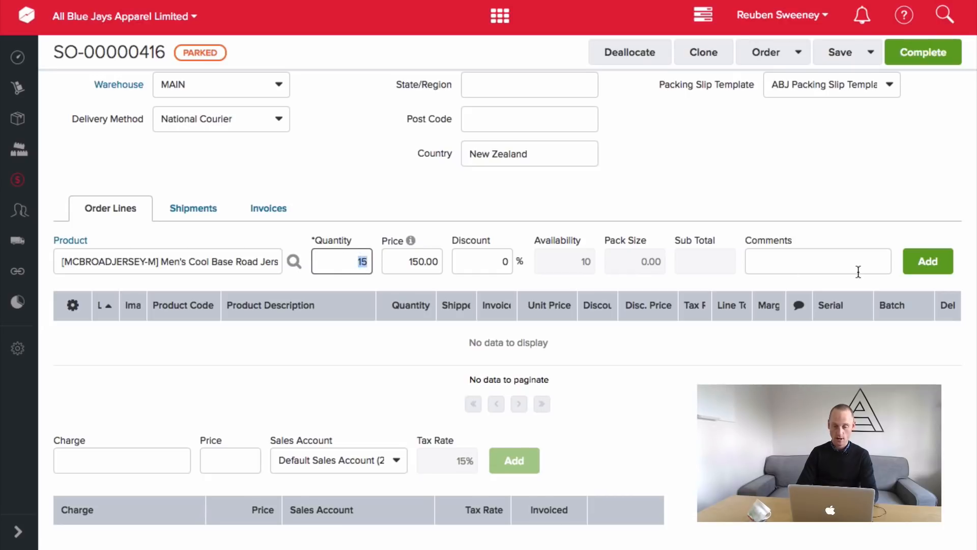
click(925, 263)
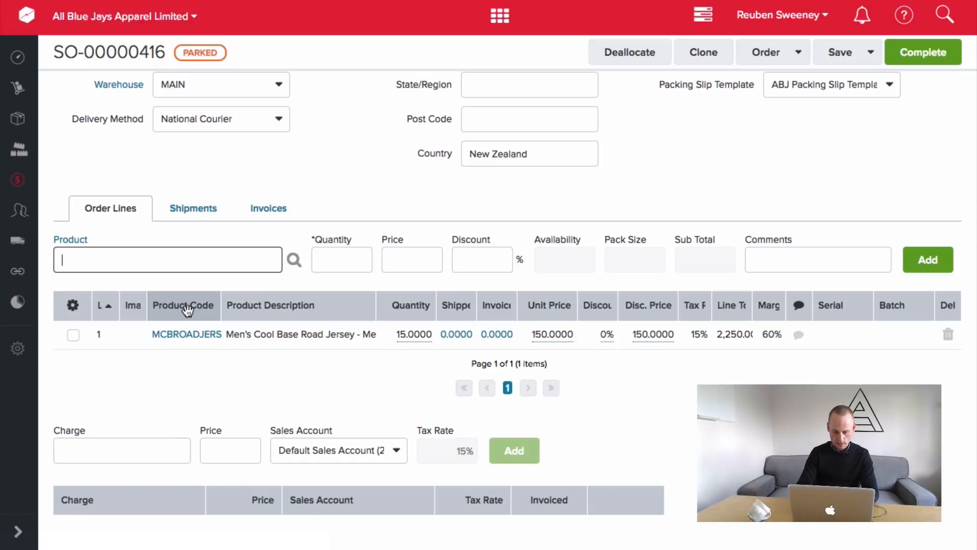
- Add an order line for 20 units of Men's Cool Base Replica Home Jersey - Large at the default price
text(lar)
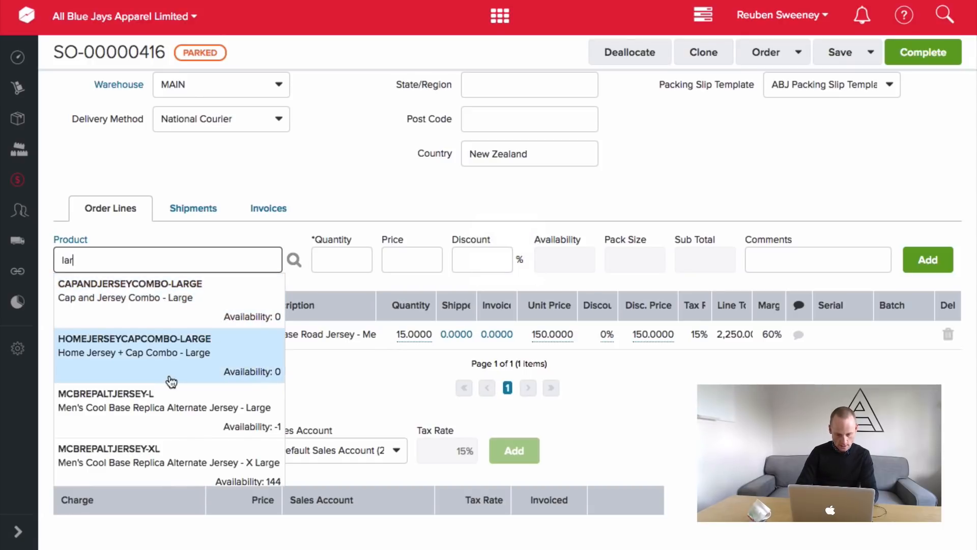
scroll(171, 380, down, 3)
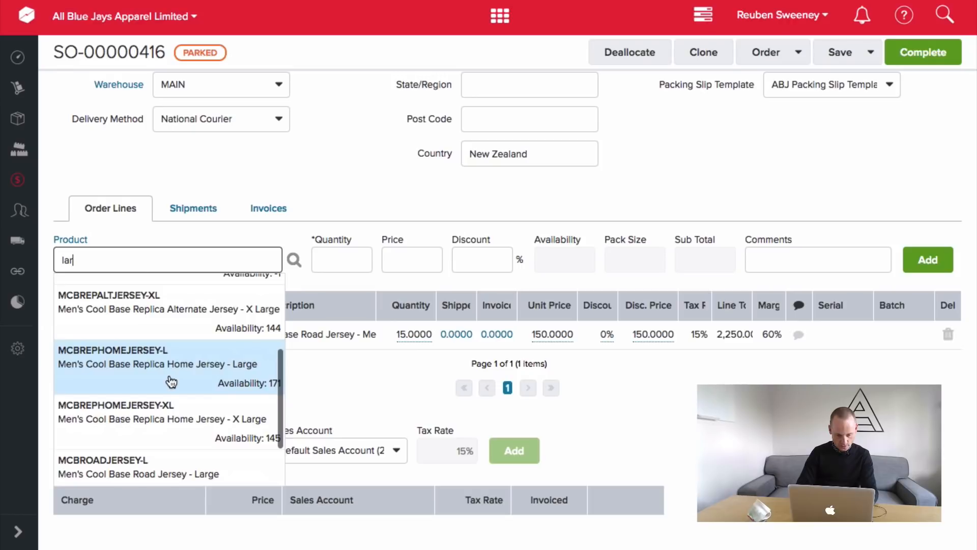
click(138, 369)
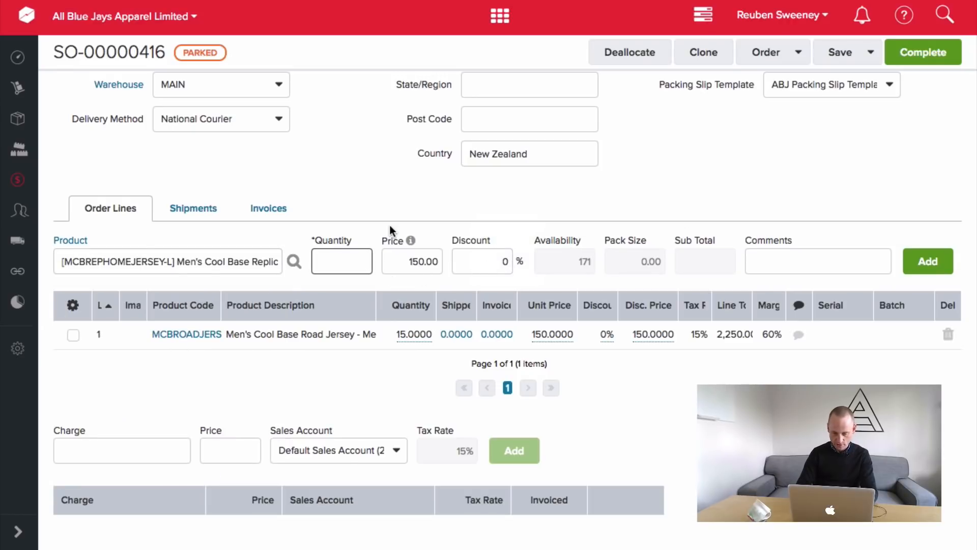
text(20)
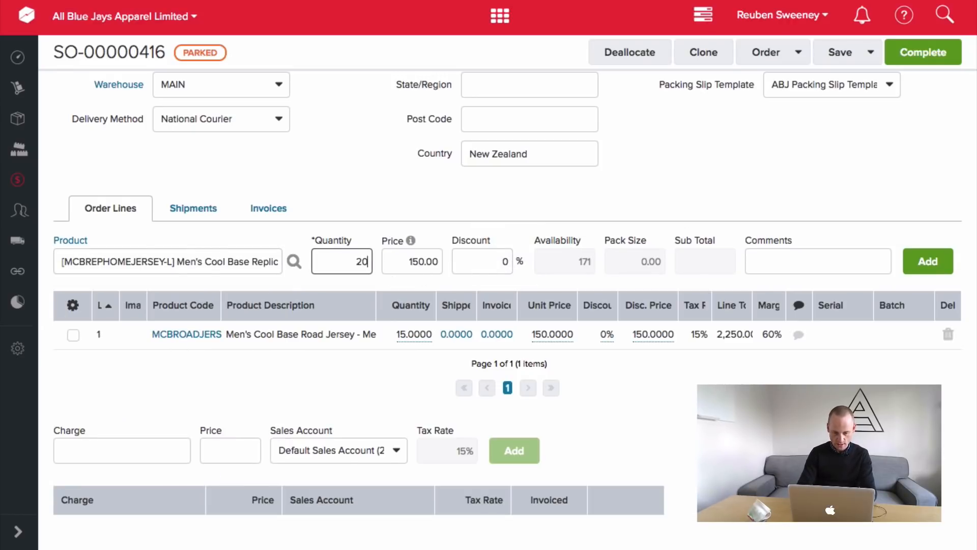
key(Tab)
click(939, 260)
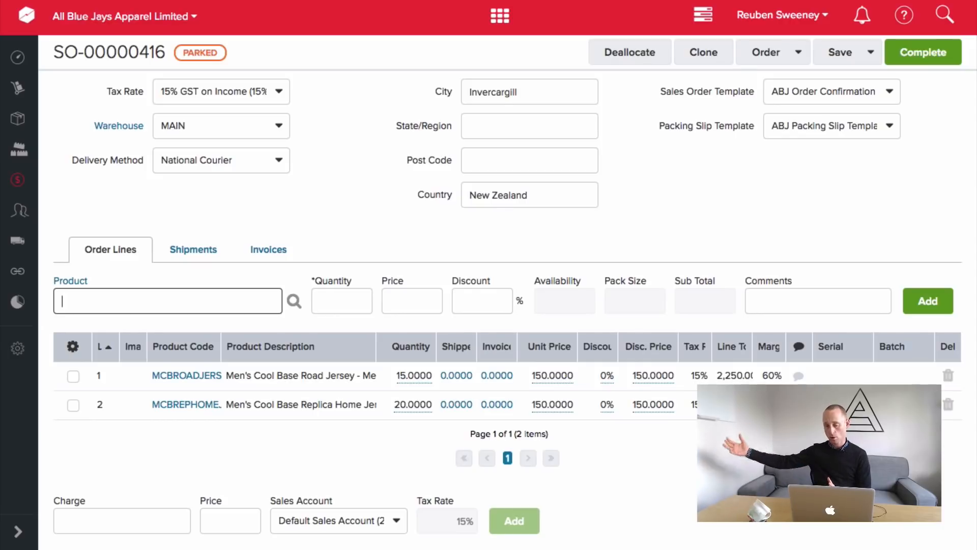
- Save the sales order with the Placed status
click(680, 224)
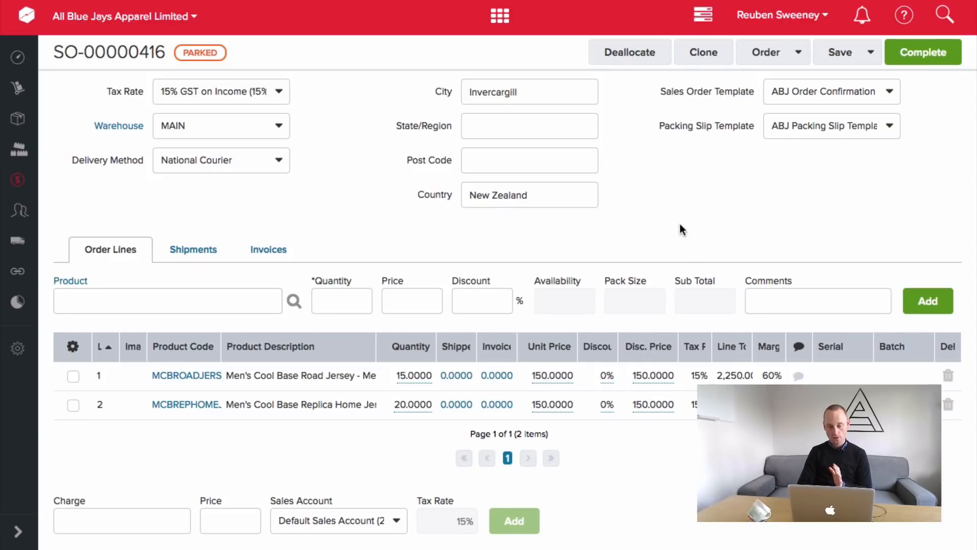
scroll(643, 198, up, 3)
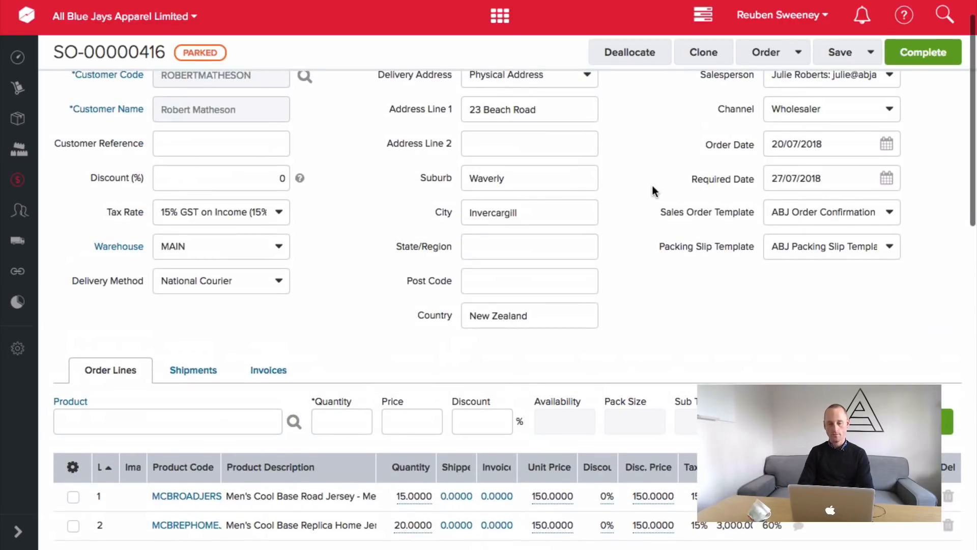
scroll(640, 156, up, 1)
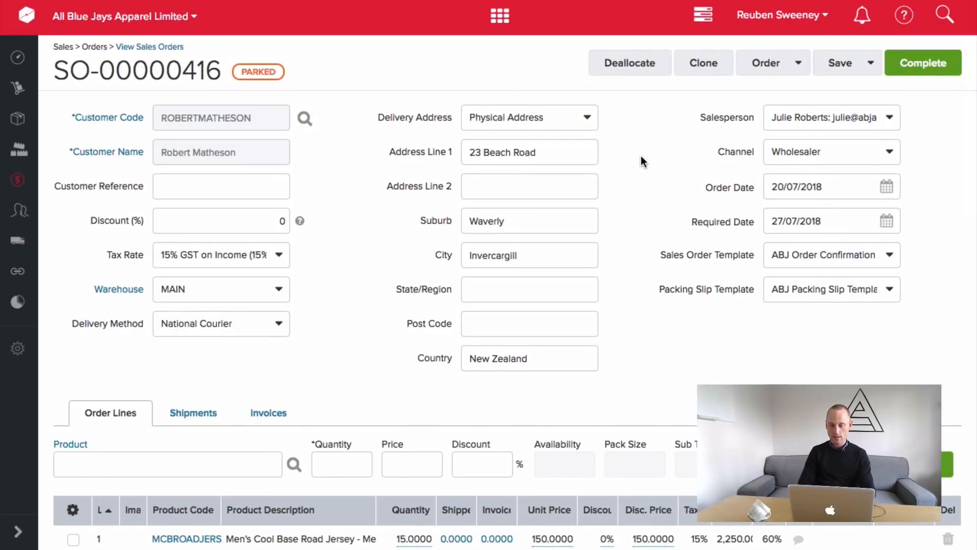
click(800, 64)
click(871, 63)
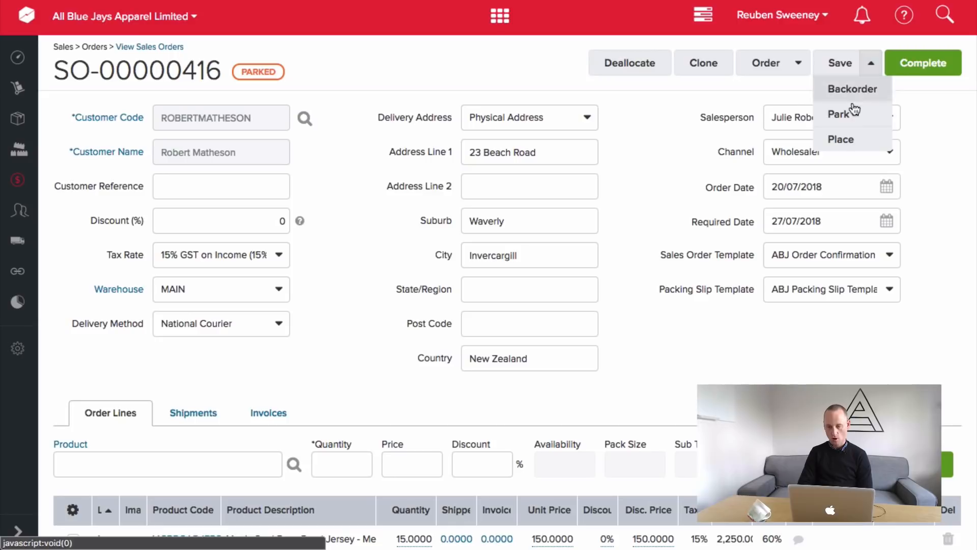
click(845, 139)
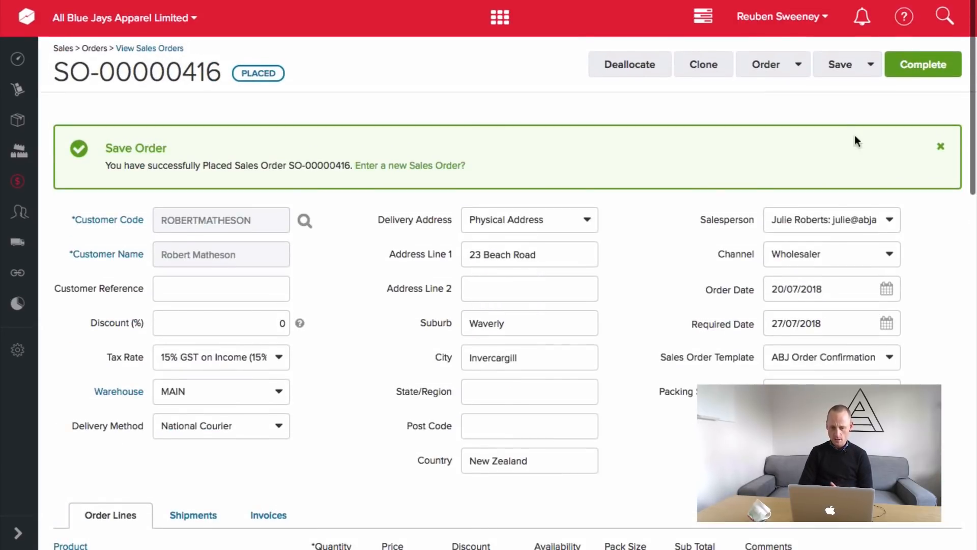
- Save the sales order as a backorder and check its order lines
click(870, 63)
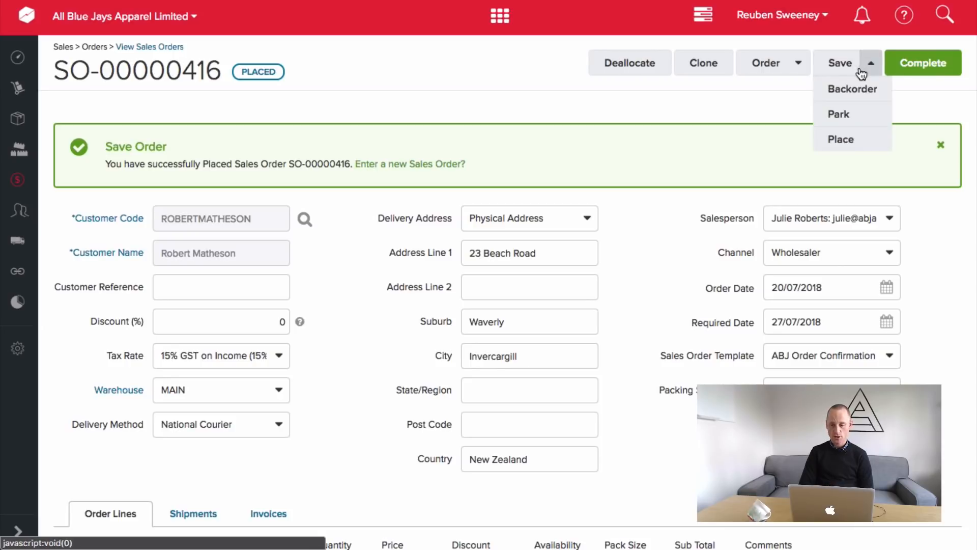
click(859, 89)
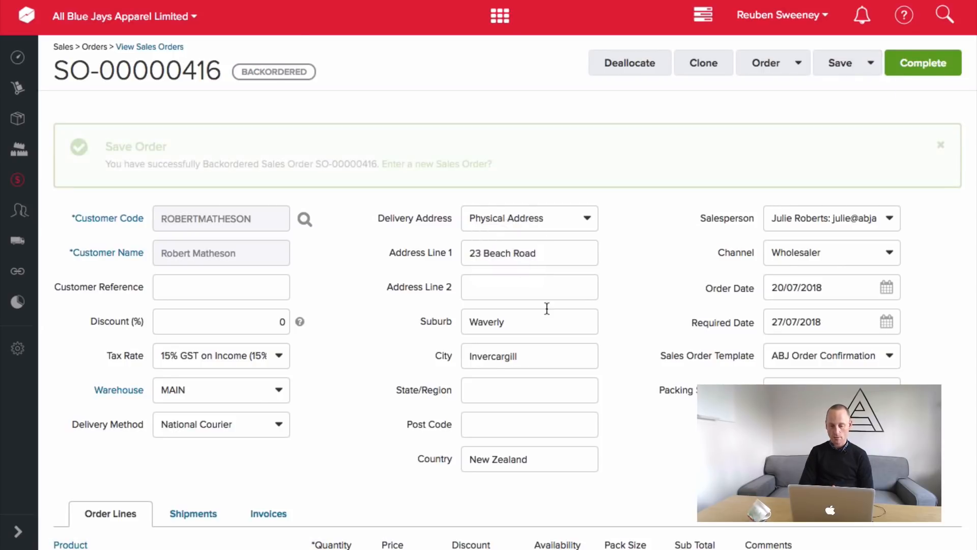
scroll(545, 307, down, 6)
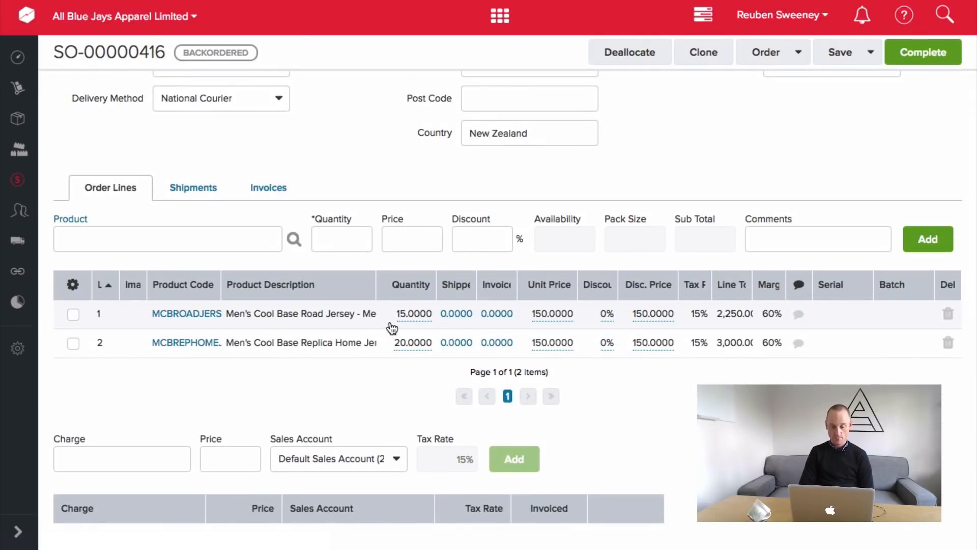
scroll(495, 295, up, 3)
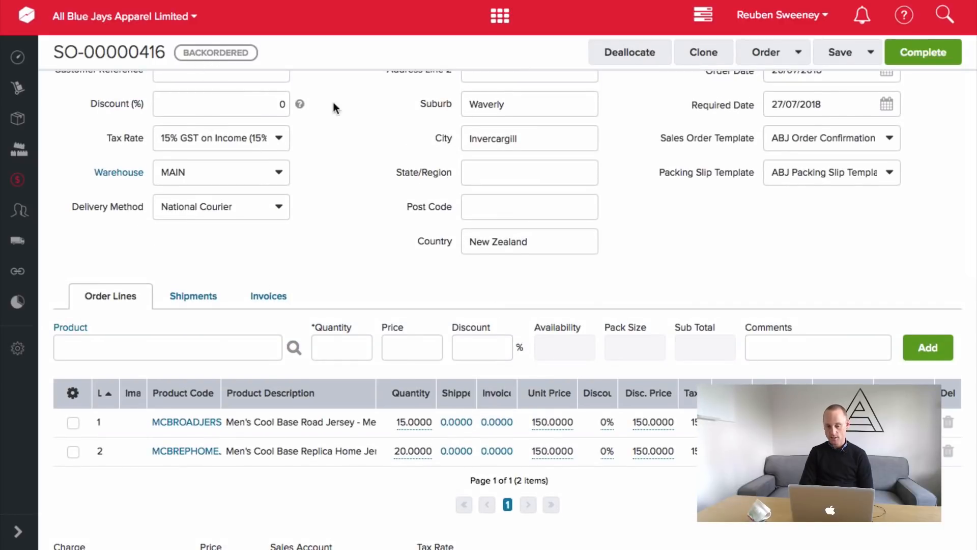
scroll(448, 168, up, 5)
click(870, 63)
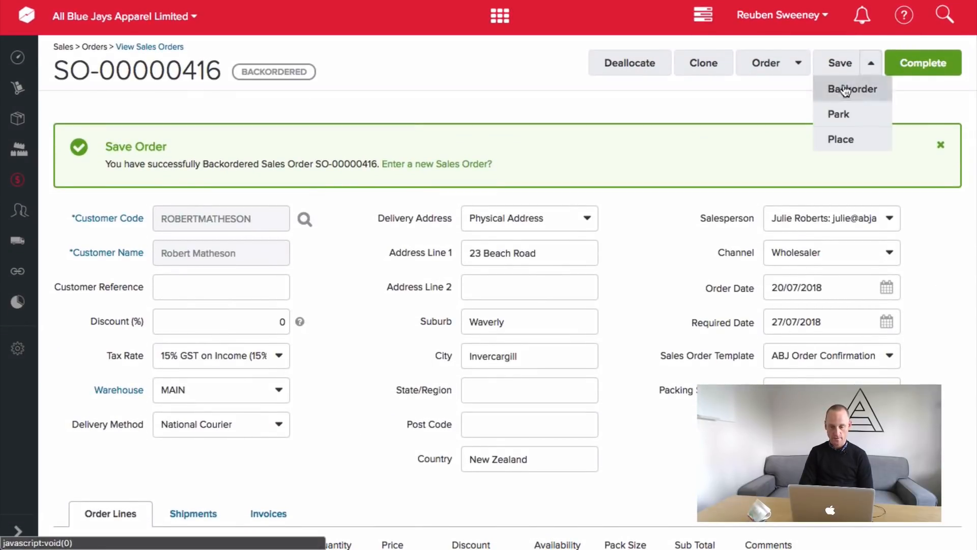
- Go to the list of all sales orders and widen its Status column slightly
click(32, 532)
click(310, 49)
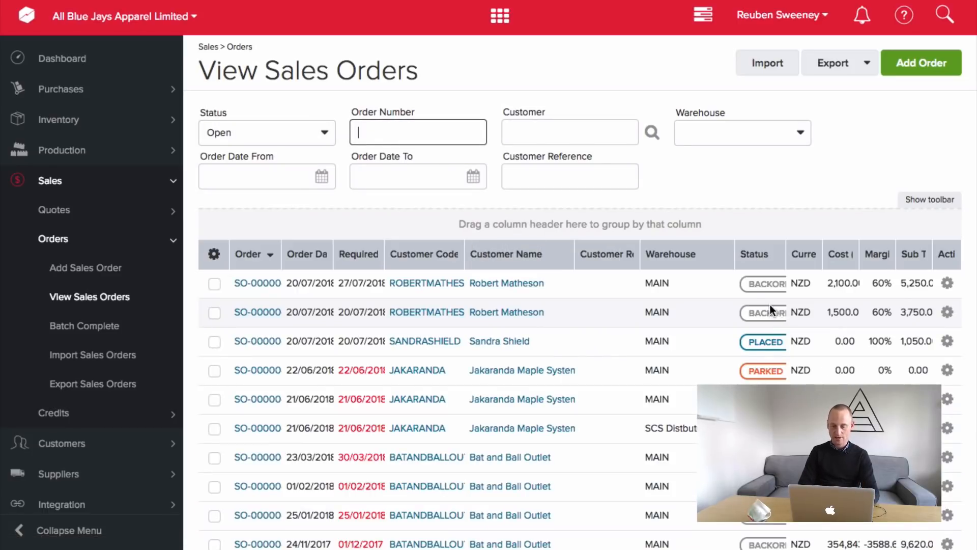
drag(786, 254, 800, 254)
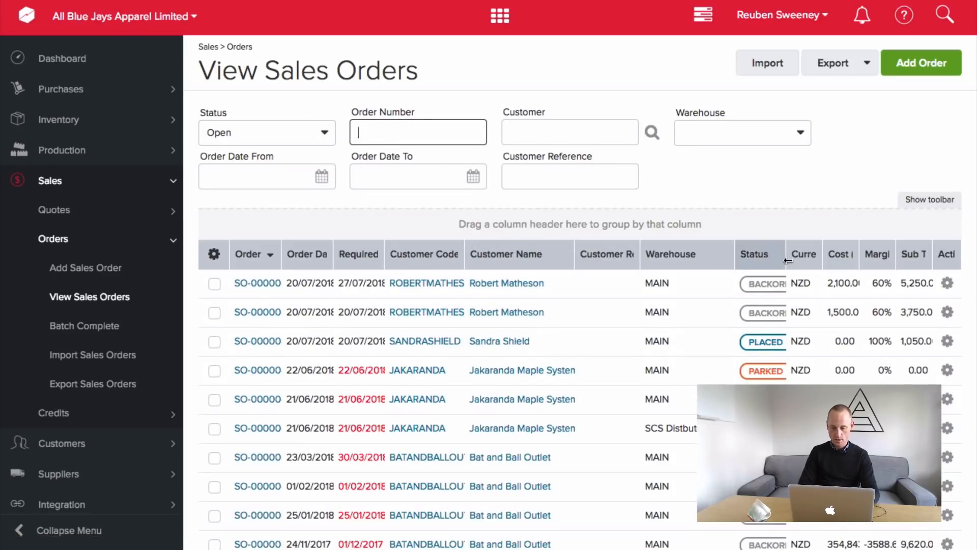
- Examine the Status column for the parked, placed and backordered entries in the open sales orders list
scroll(753, 368, down, 5)
right_click(753, 382)
click(749, 388)
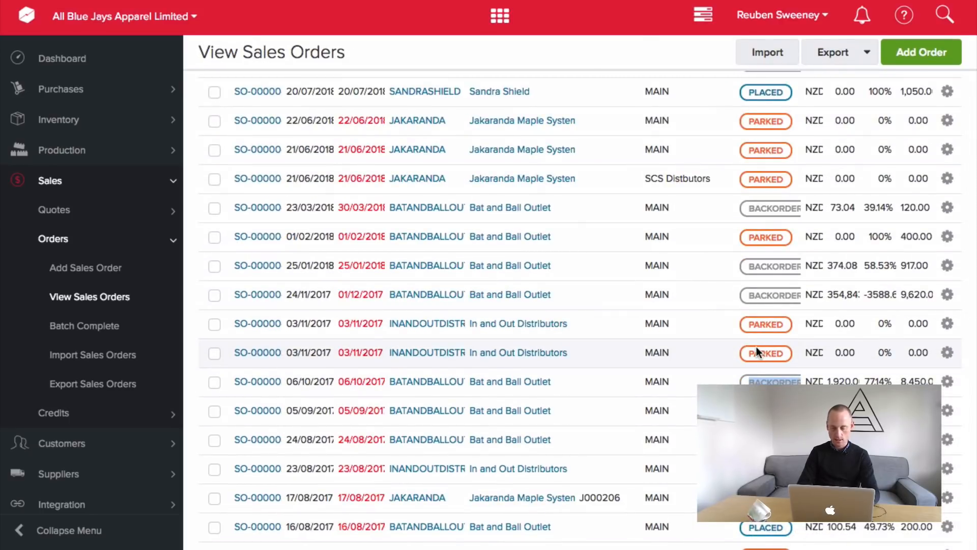
click(734, 357)
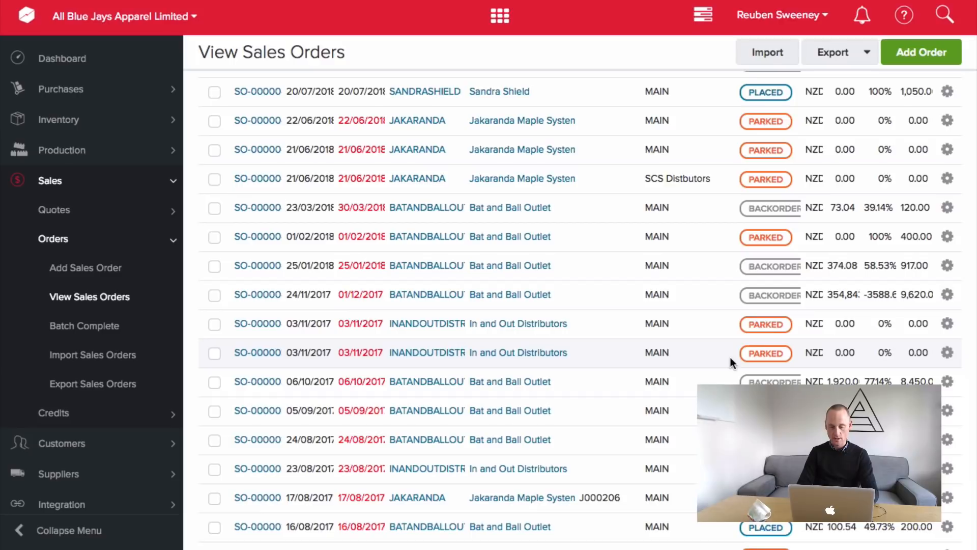
scroll(730, 357, down, 3)
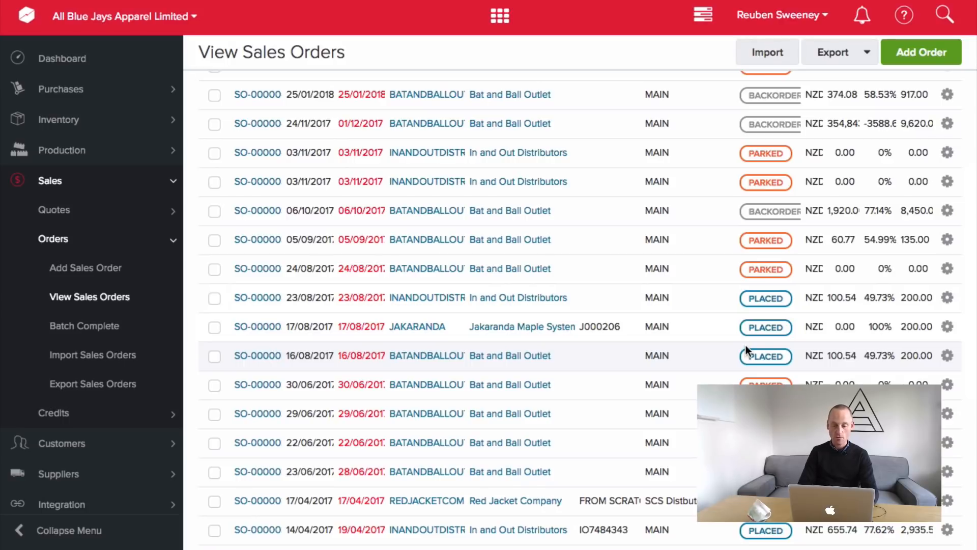
scroll(746, 346, down, 2)
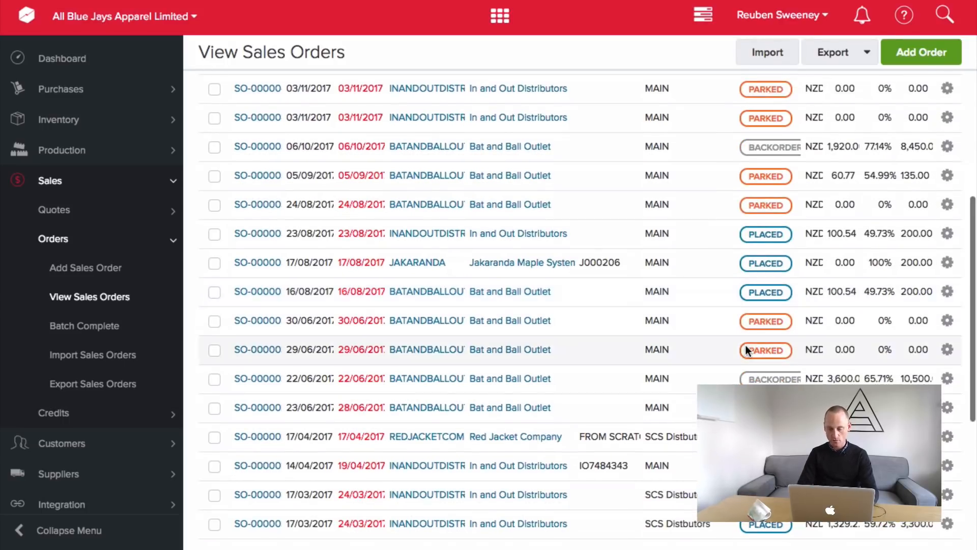
scroll(754, 340, up, 9)
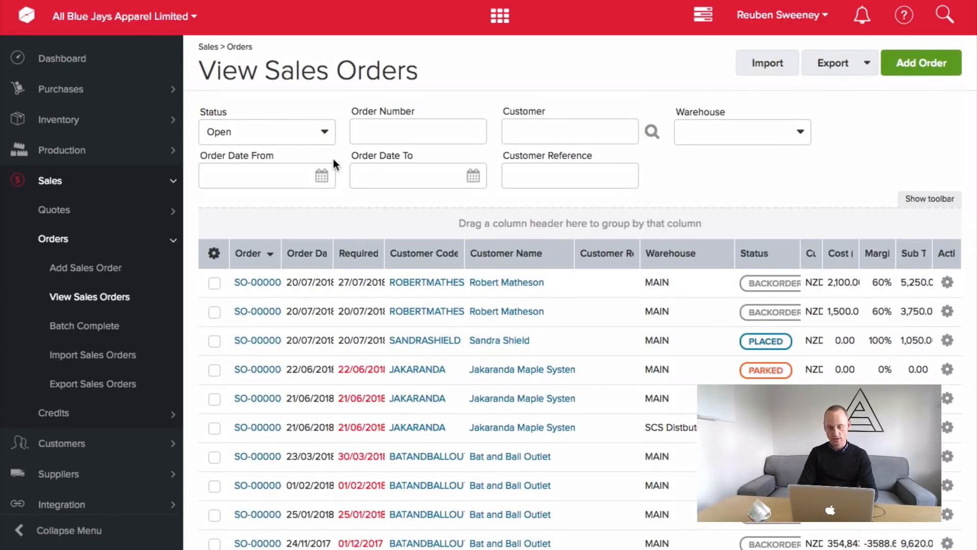
- Filter the sales orders list by the Backordered status
click(289, 133)
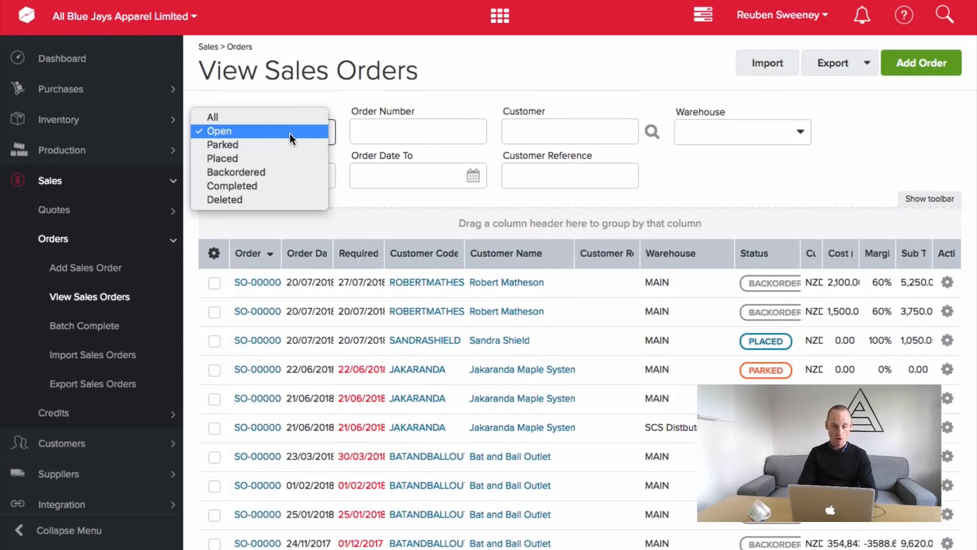
click(253, 131)
click(224, 132)
click(244, 171)
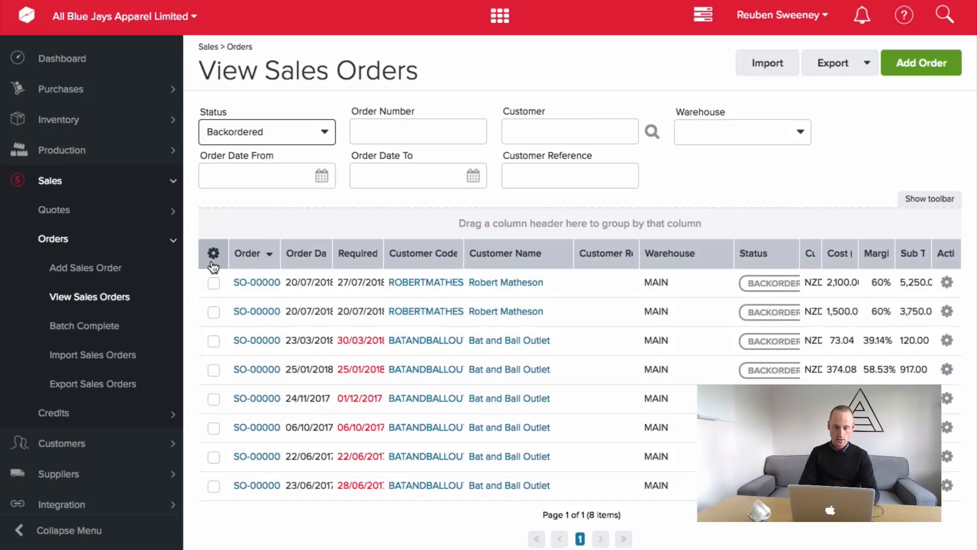
- Open the newest backordered sales order, required by 27/07/2018, and create a shipment from it
click(257, 282)
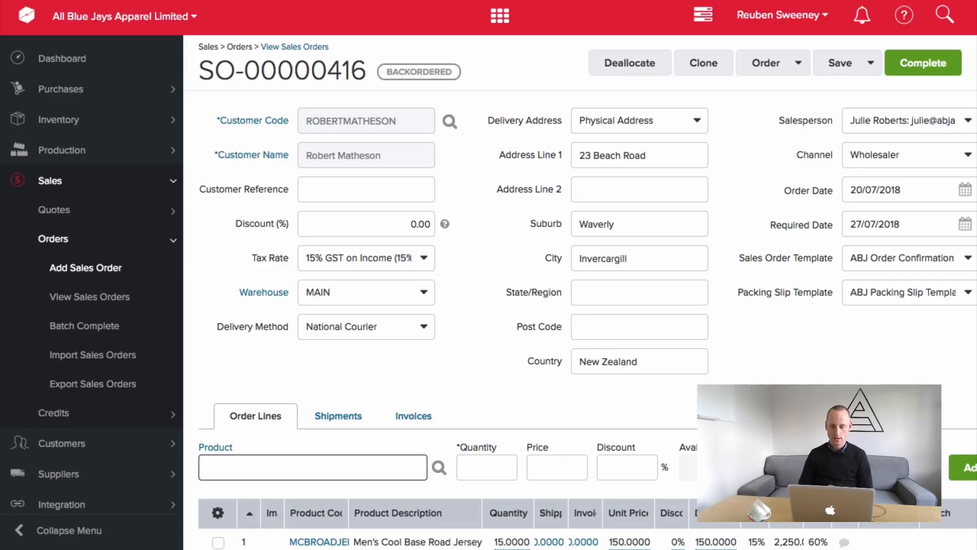
click(745, 225)
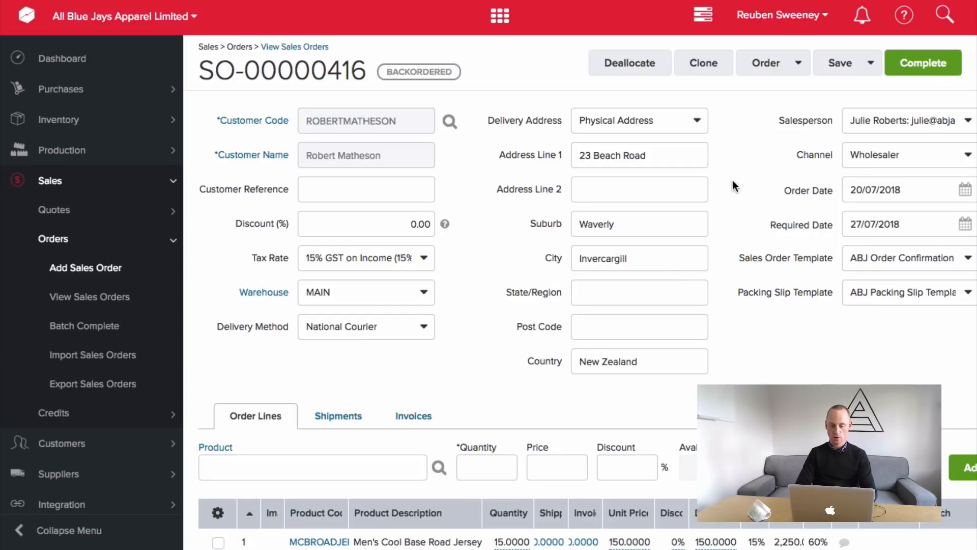
click(796, 72)
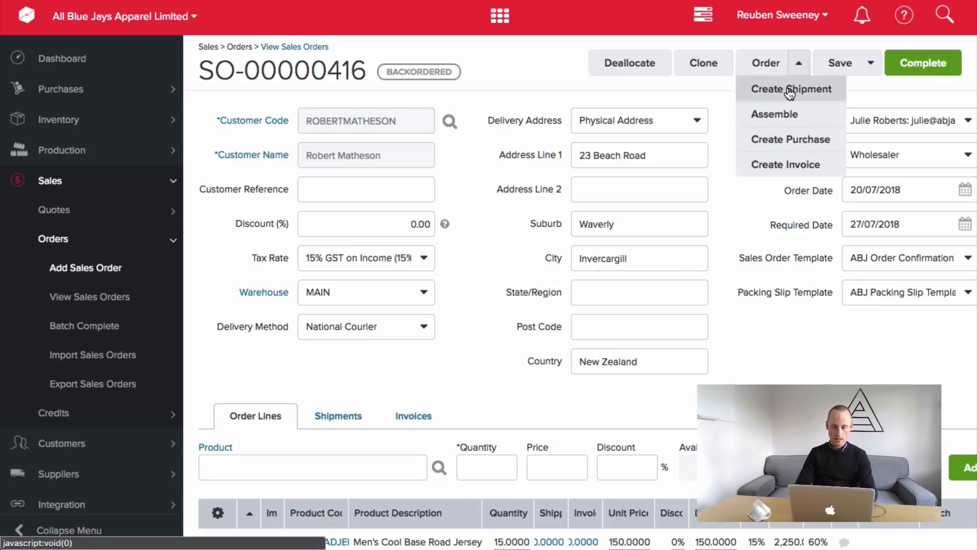
click(793, 87)
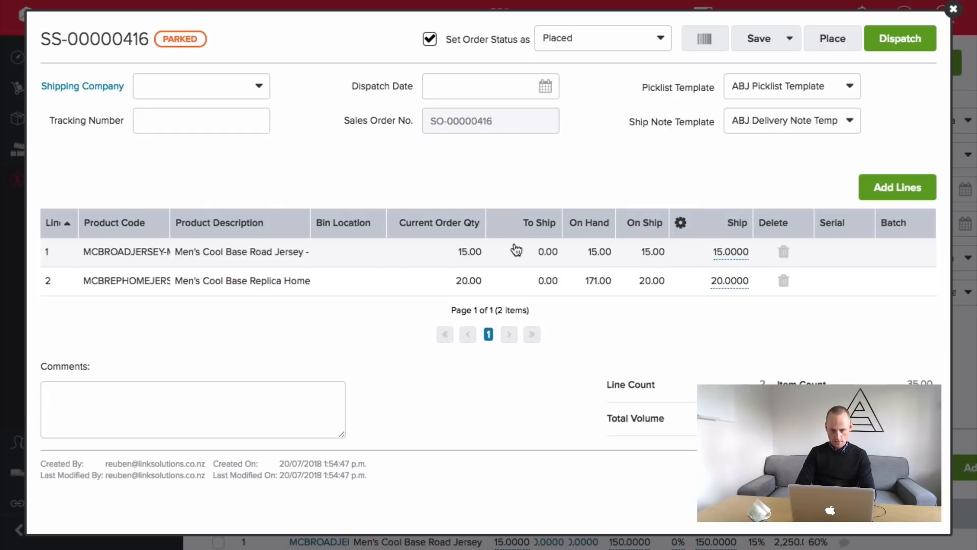
- Set the ship quantity of the Men's Cool Base Road Jersey line to 10 and dispatch the shipment
click(697, 251)
text(10)
click(703, 335)
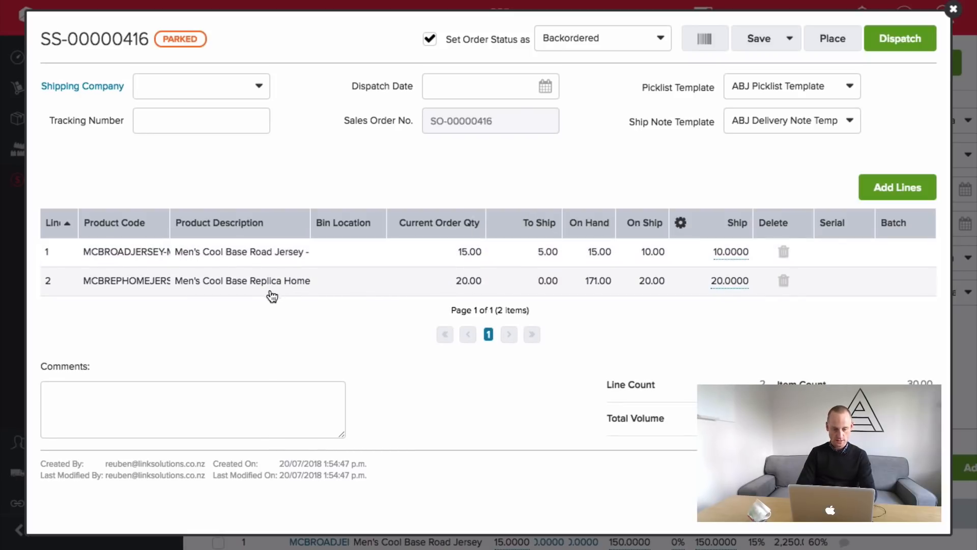
click(909, 45)
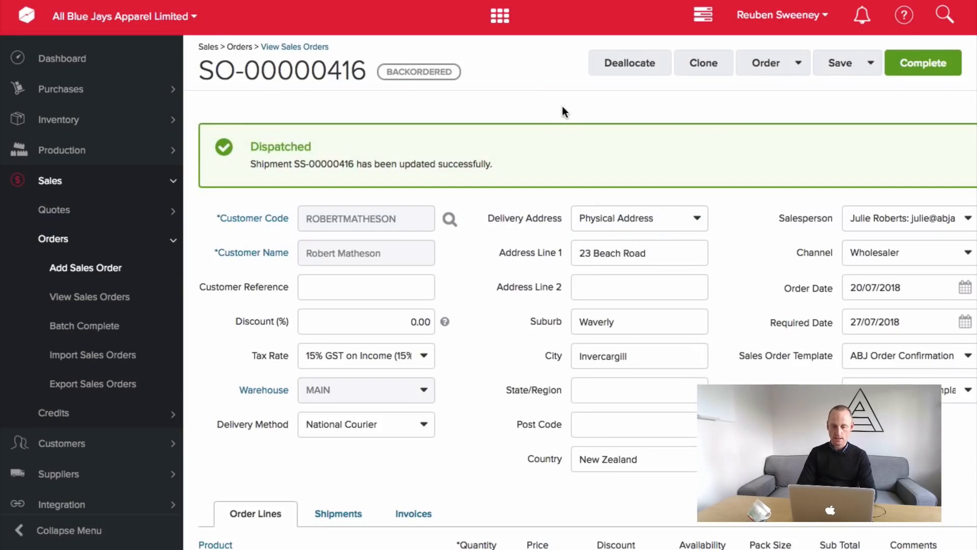
- Collapse the side navigation menu and dismiss the dispatch notification on the sales order
drag(386, 74, 416, 75)
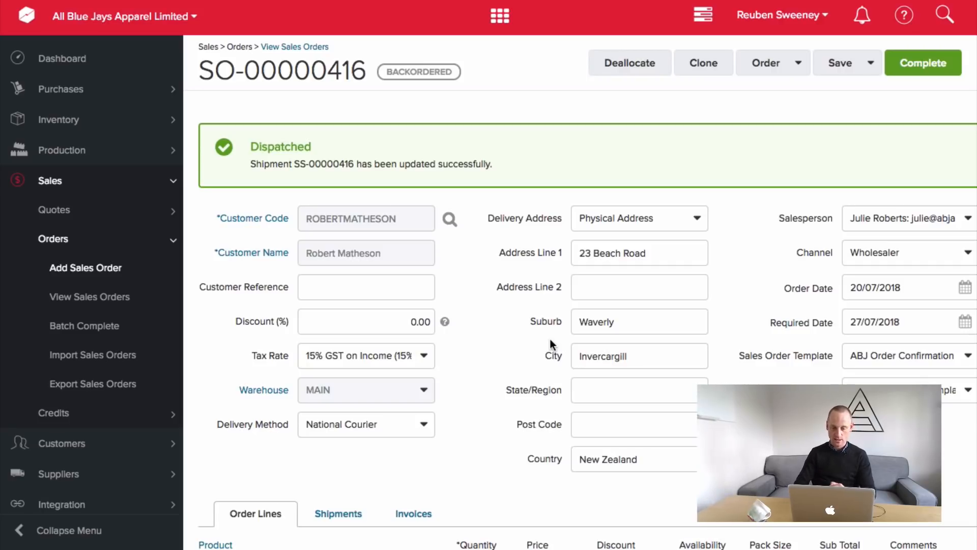
scroll(551, 339, down, 5)
scroll(529, 264, up, 3)
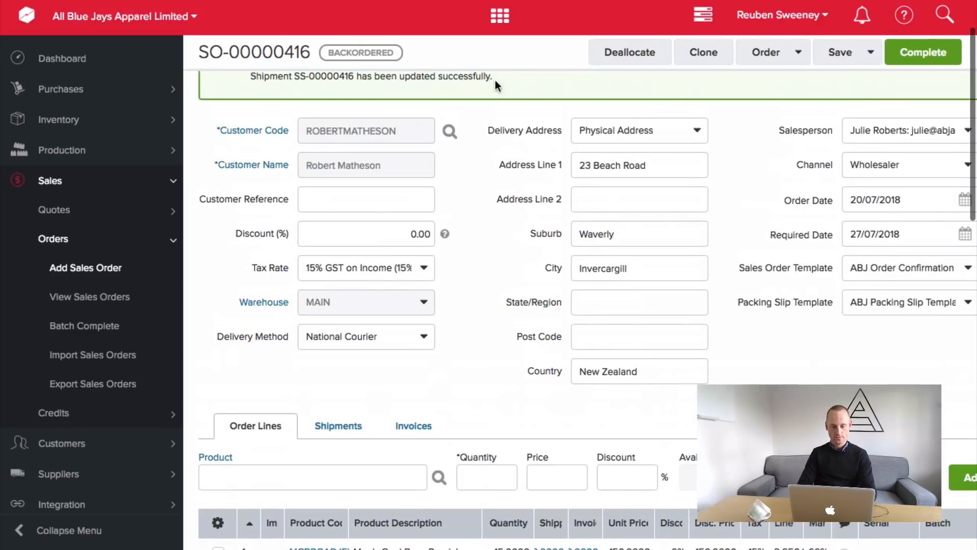
scroll(500, 161, up, 3)
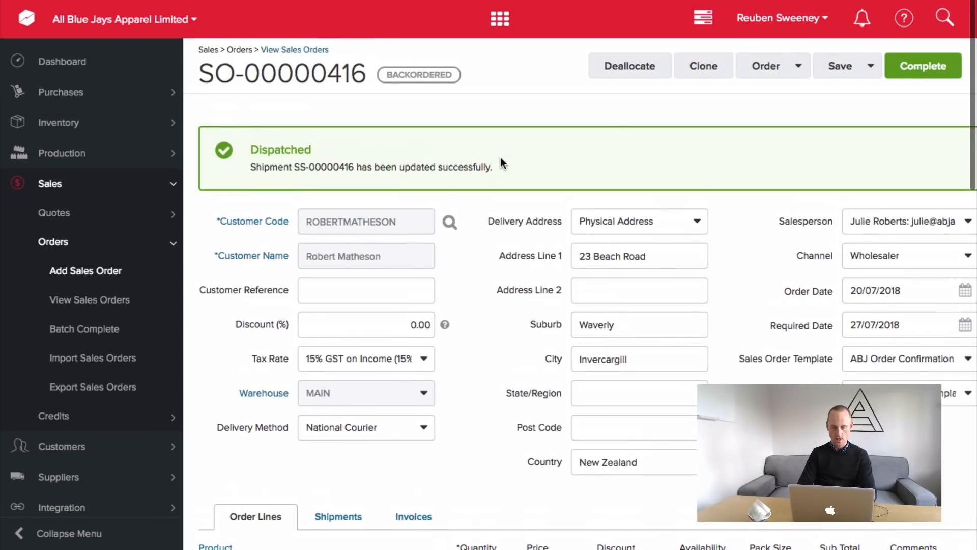
scroll(650, 148, right, 1)
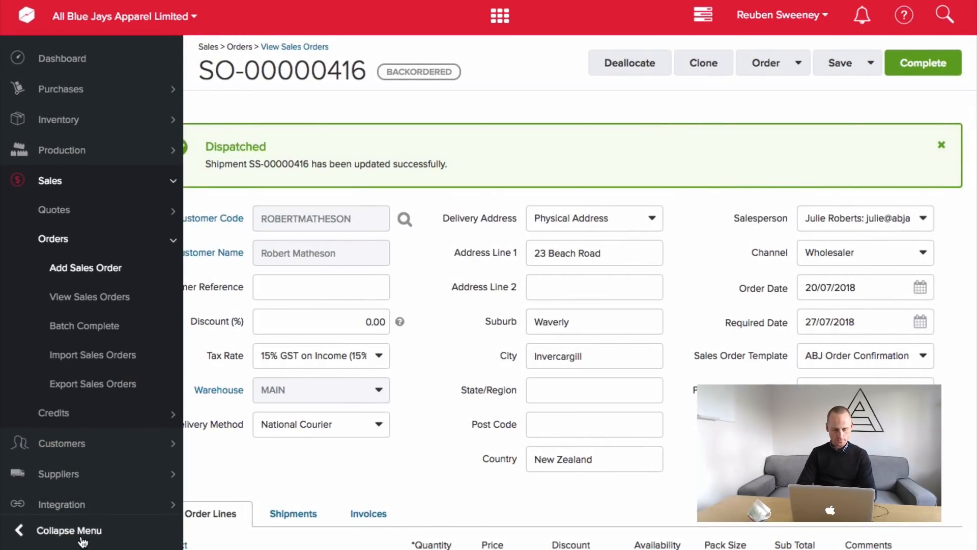
click(68, 530)
click(939, 148)
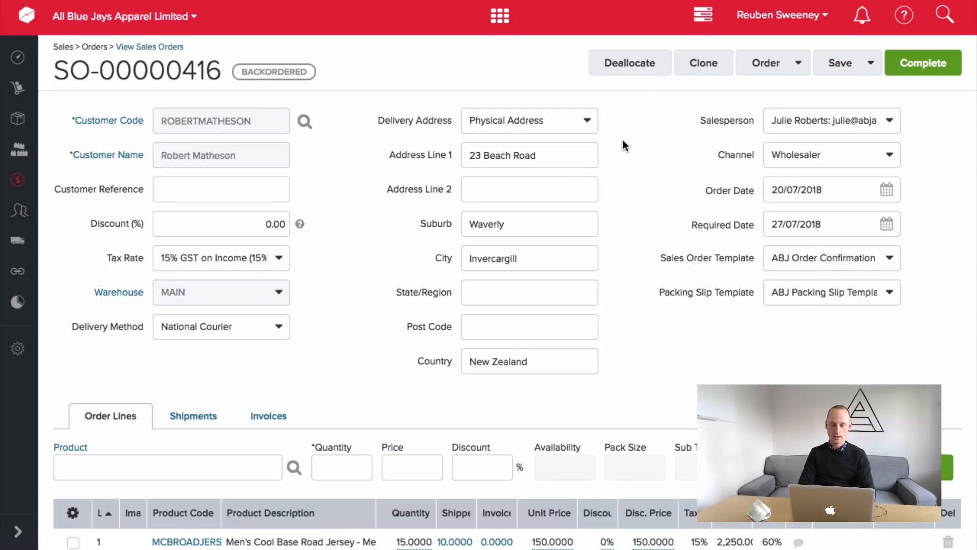
- Start a purchase order from the sales order and remove the Men's Cool Base Replica Home Jersey line
click(798, 63)
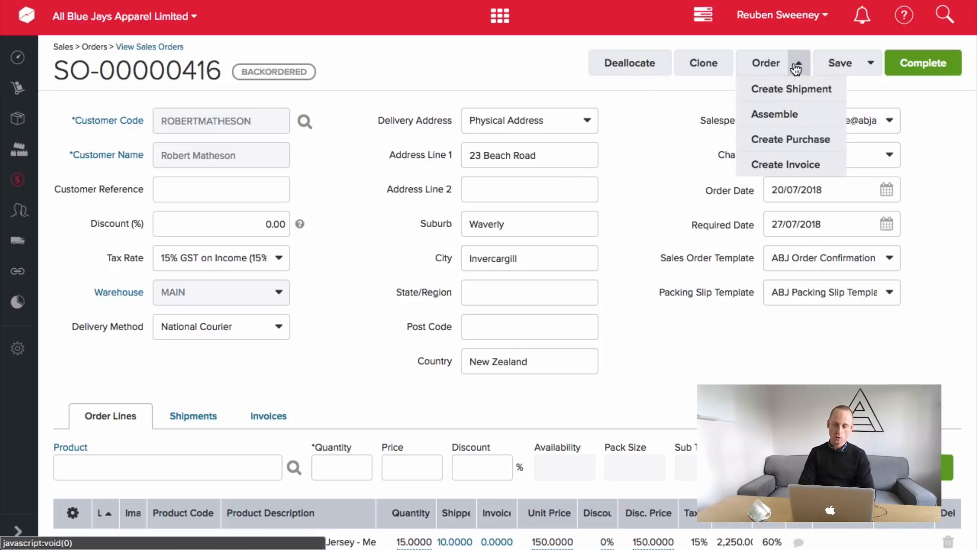
click(801, 146)
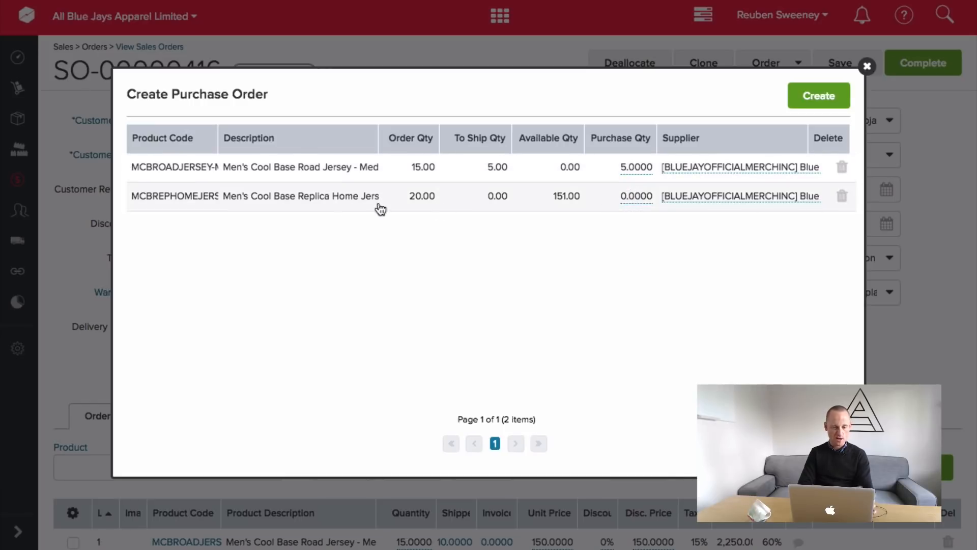
click(841, 196)
click(620, 65)
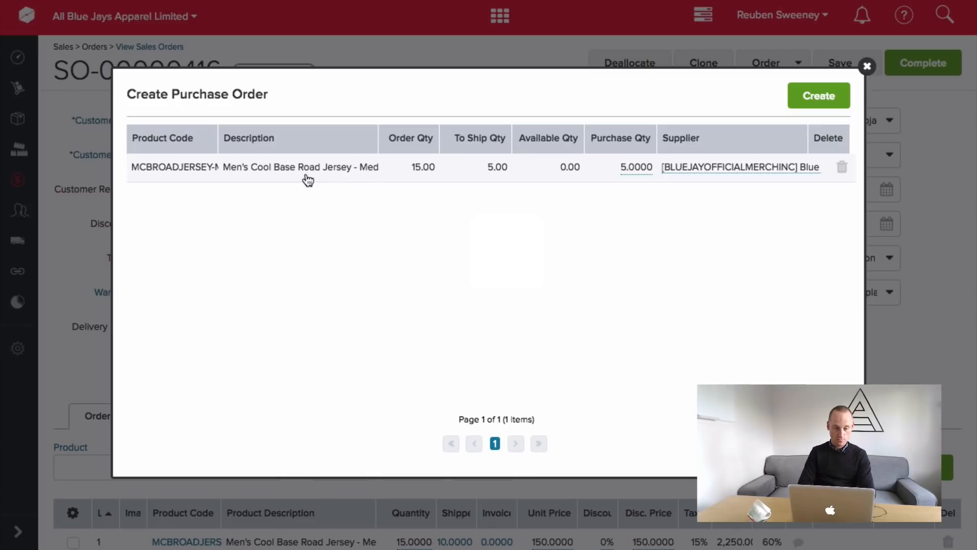
- Set the purchase quantity of Men's Cool Base Road Jersey - Medium to 10 and create the purchase order
click(621, 172)
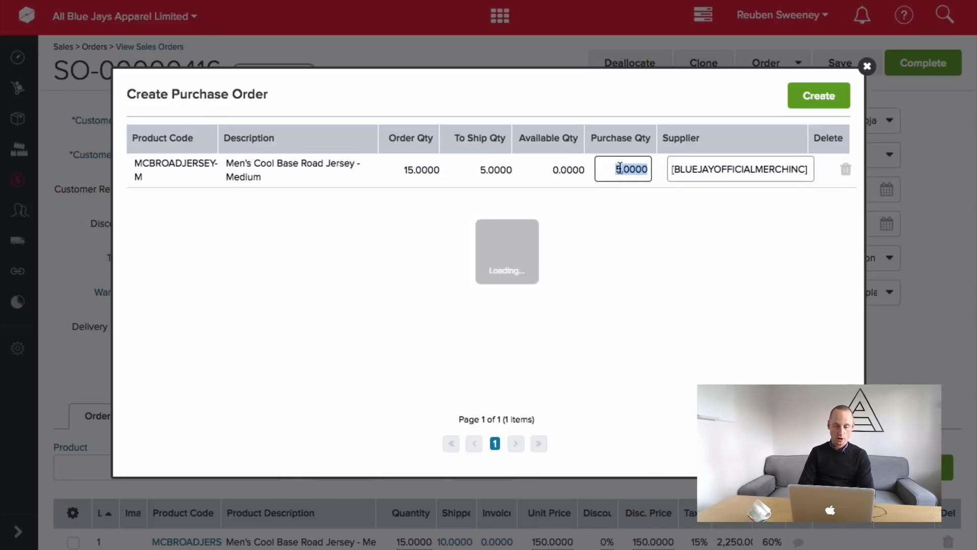
click(687, 185)
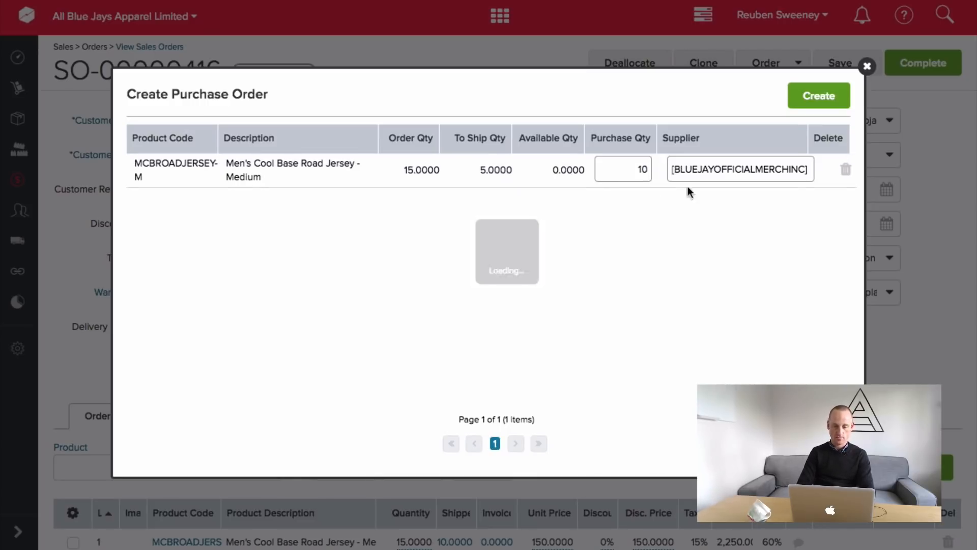
click(821, 105)
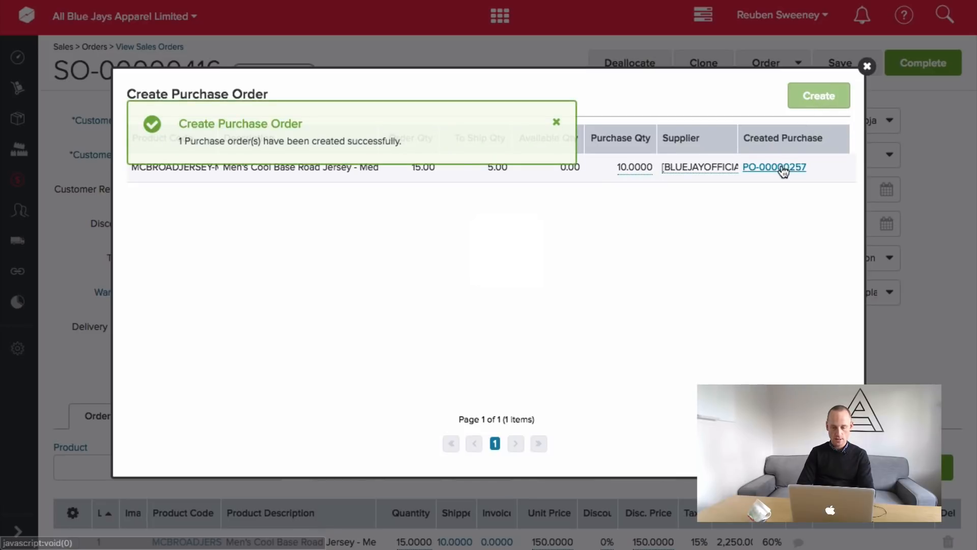
- Open the newly created purchase order, check its order line and place the order
click(774, 167)
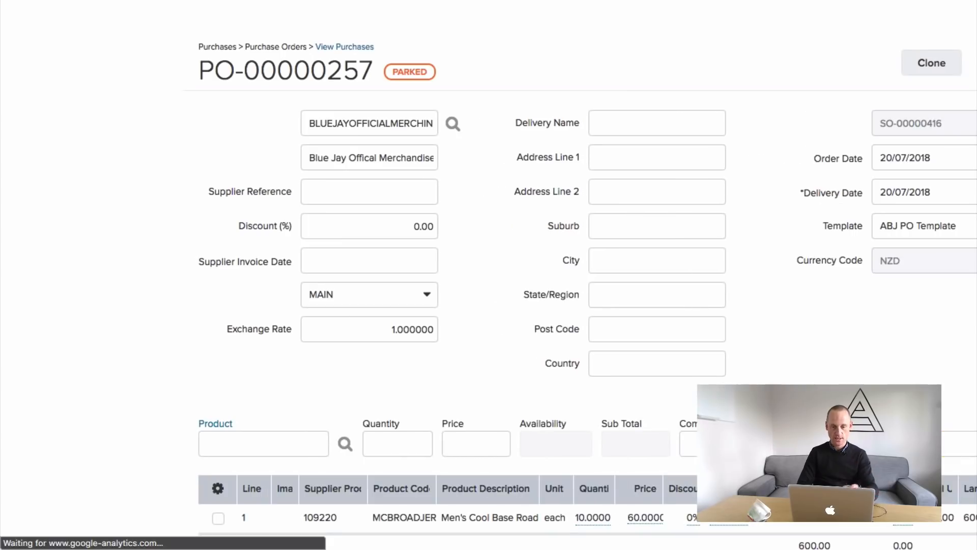
scroll(688, 213, down, 3)
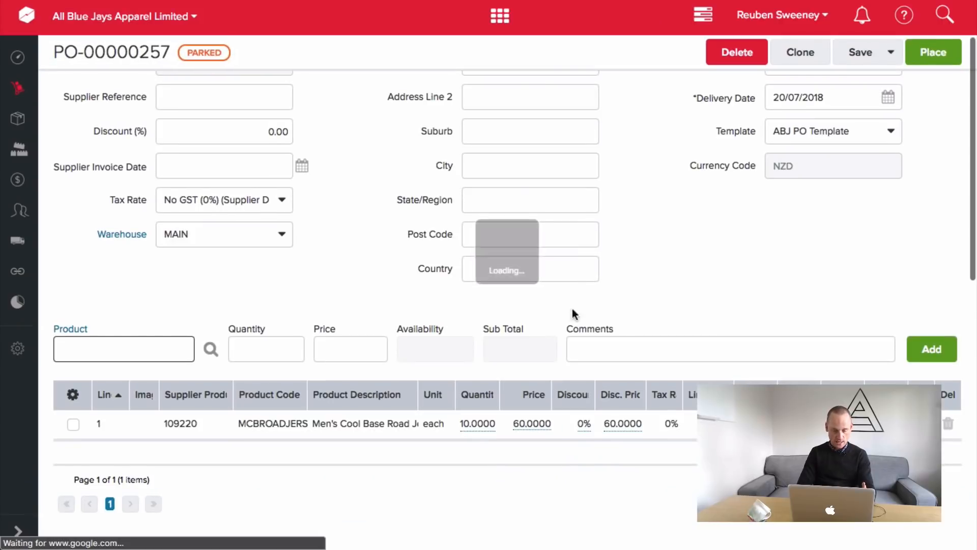
scroll(514, 388, up, 3)
scroll(656, 268, down, 1)
scroll(656, 268, up, 1)
click(926, 61)
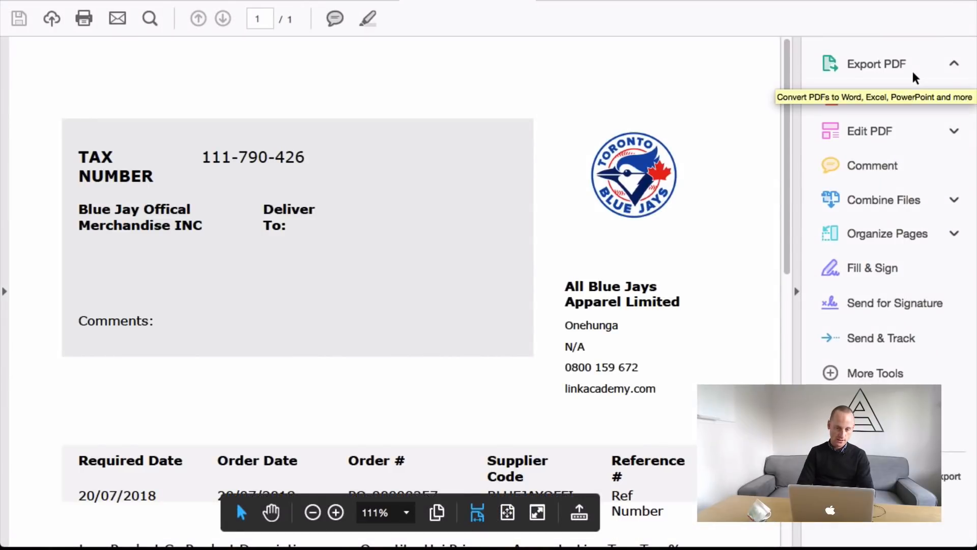
- Receipt the placed purchase order with supplier reference SINV-34343423 and complete it
key(ctrl+Right)
click(949, 60)
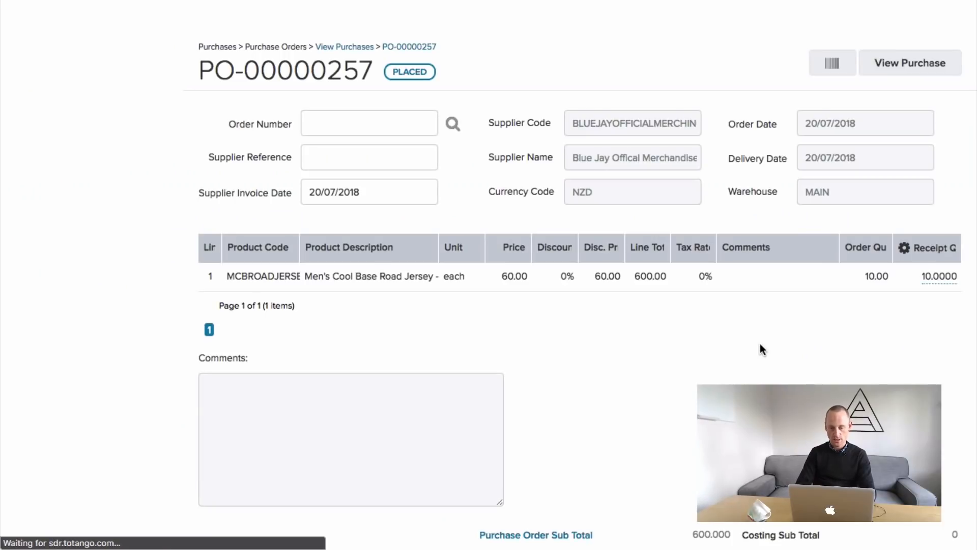
click(396, 161)
click(403, 123)
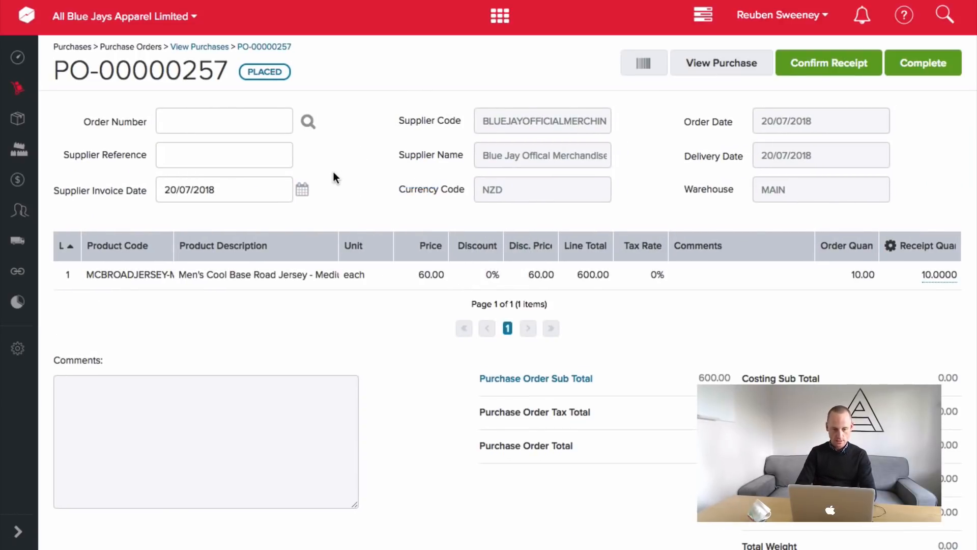
click(276, 155)
text(SINV-34343423)
click(219, 176)
click(920, 64)
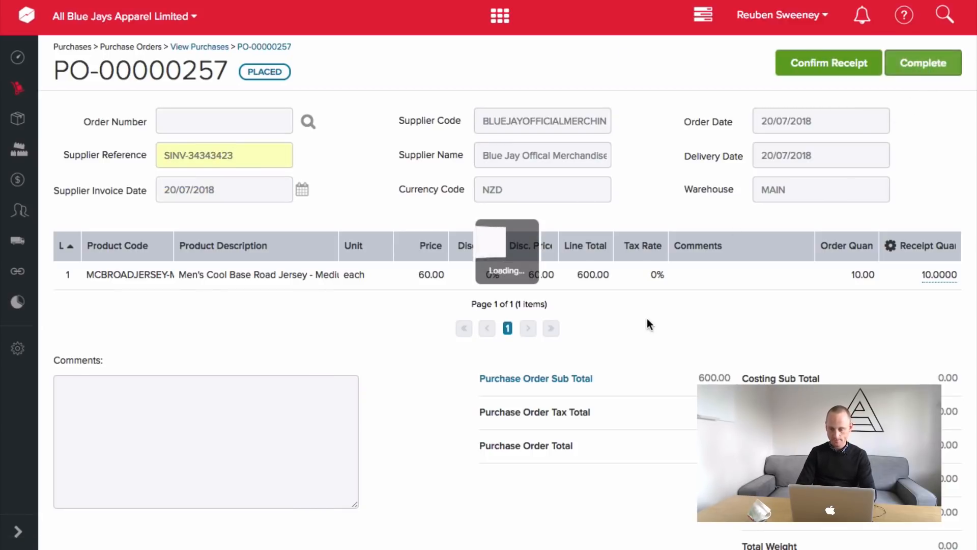
click(940, 145)
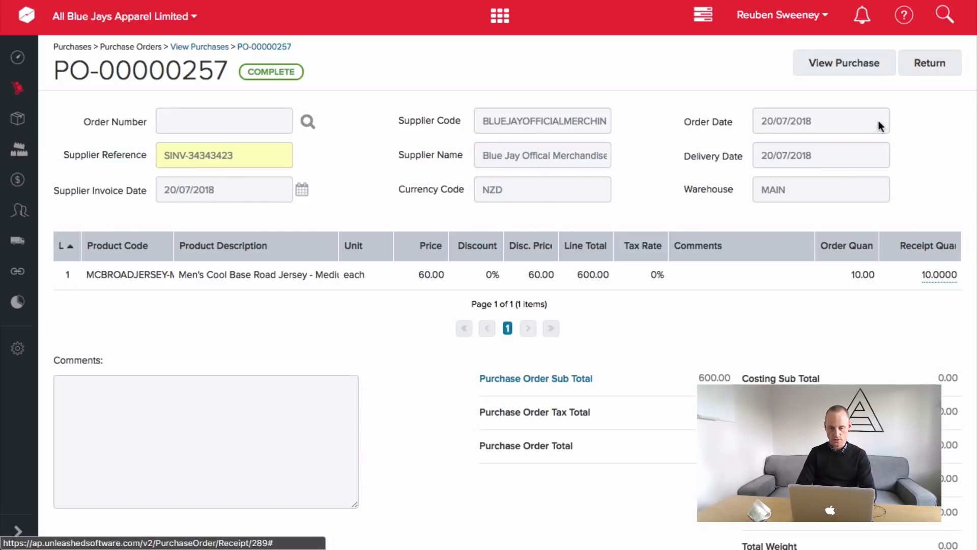
- Close the purchase order creation dialog on the sales order and return to the backordered sales orders list with the navigation menu expanded
click(460, 1)
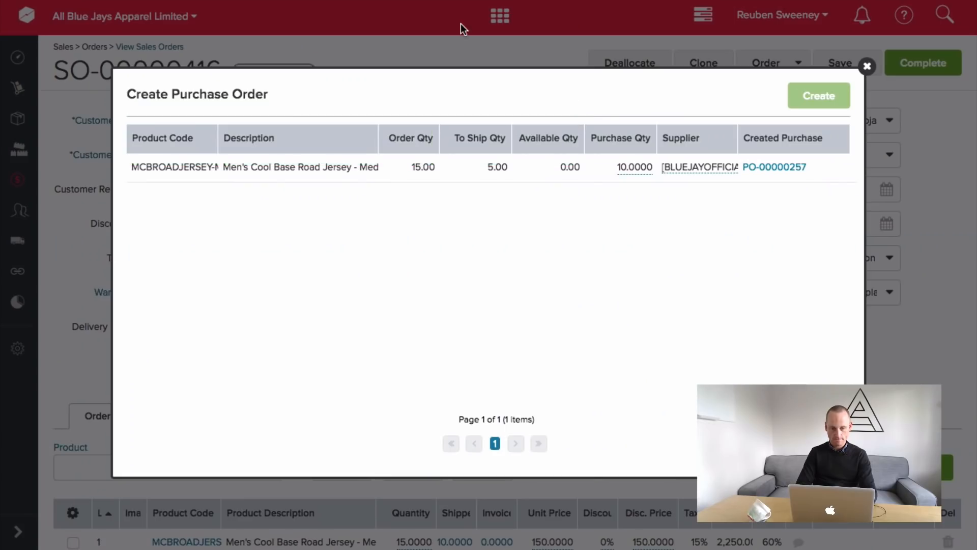
click(867, 67)
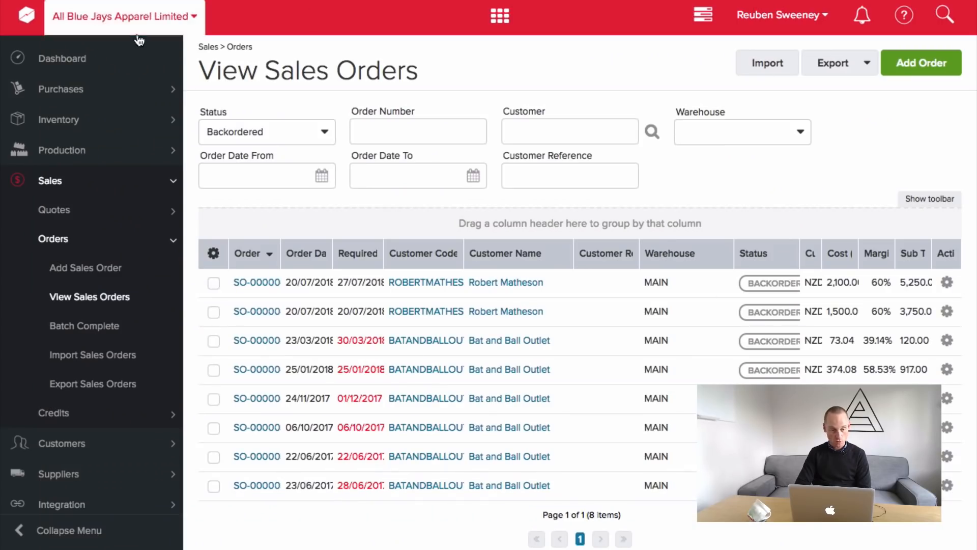
click(500, 15)
click(600, 207)
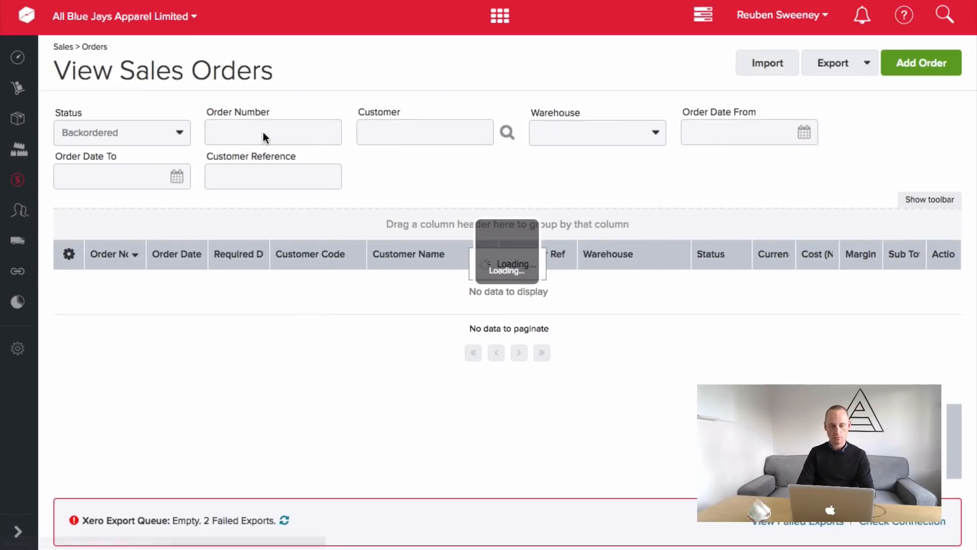
click(17, 530)
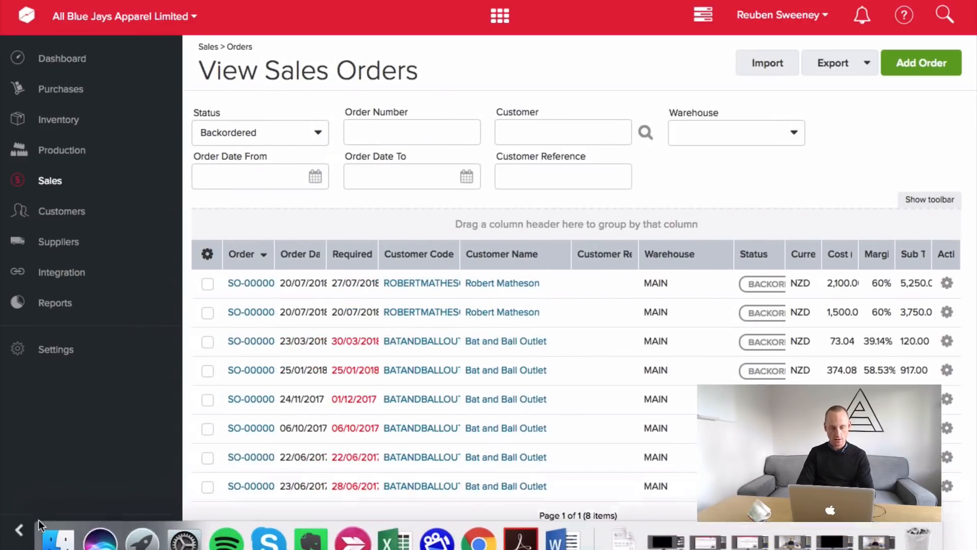
- Open the Backorder Enquiry sales report and run it for orders with Backordered status
click(56, 303)
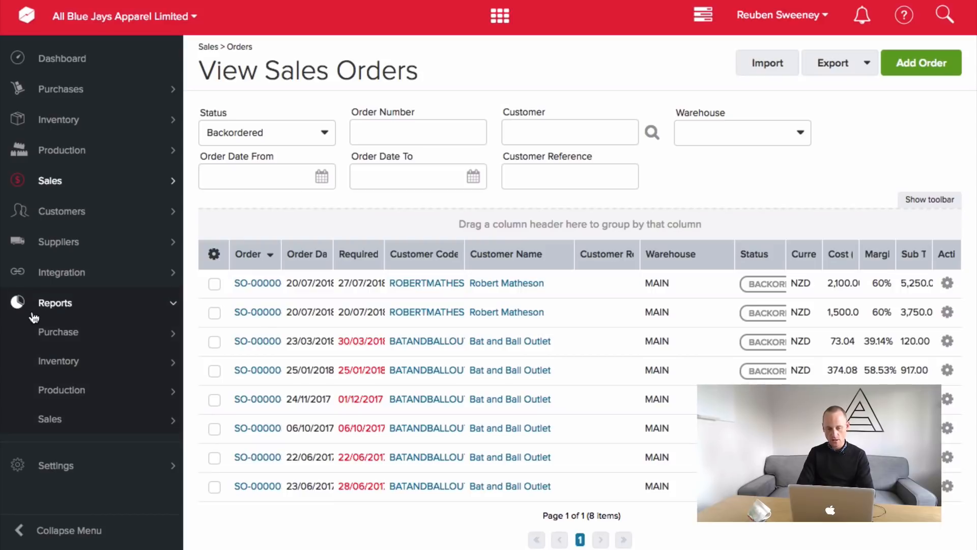
click(63, 418)
scroll(61, 415, down, 4)
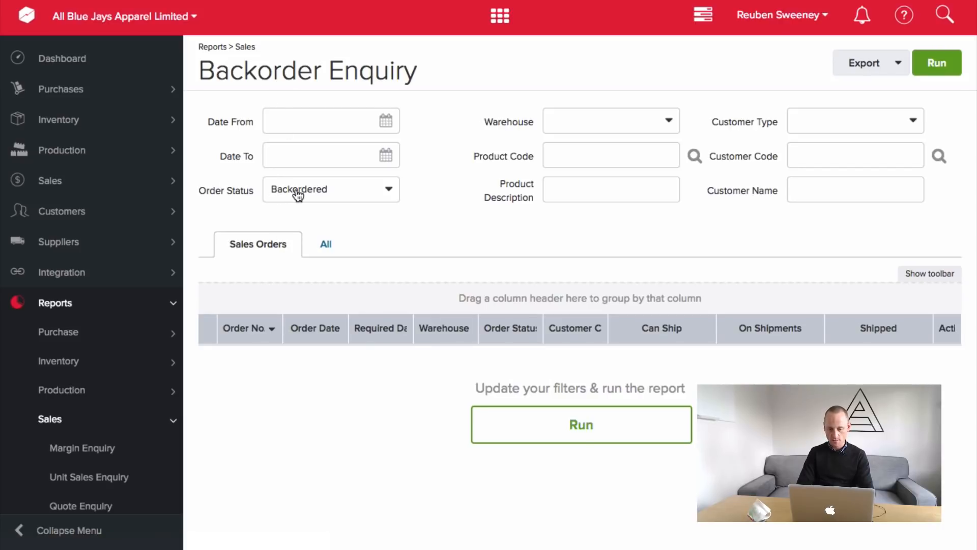
click(946, 62)
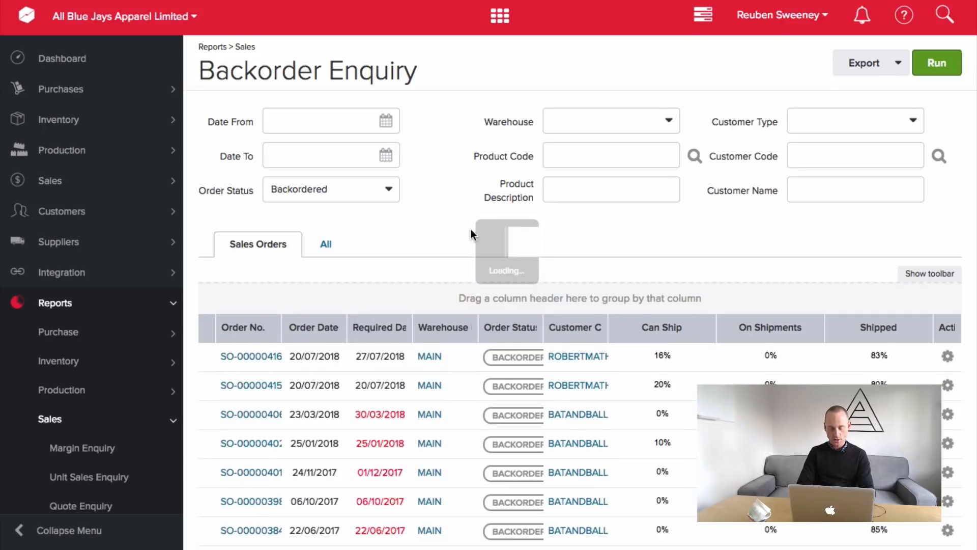
- Expand the newest backordered sales order in the report and examine the ordered, to-ship, can-ship and shipped quantities of its product lines
scroll(499, 250, down, 3)
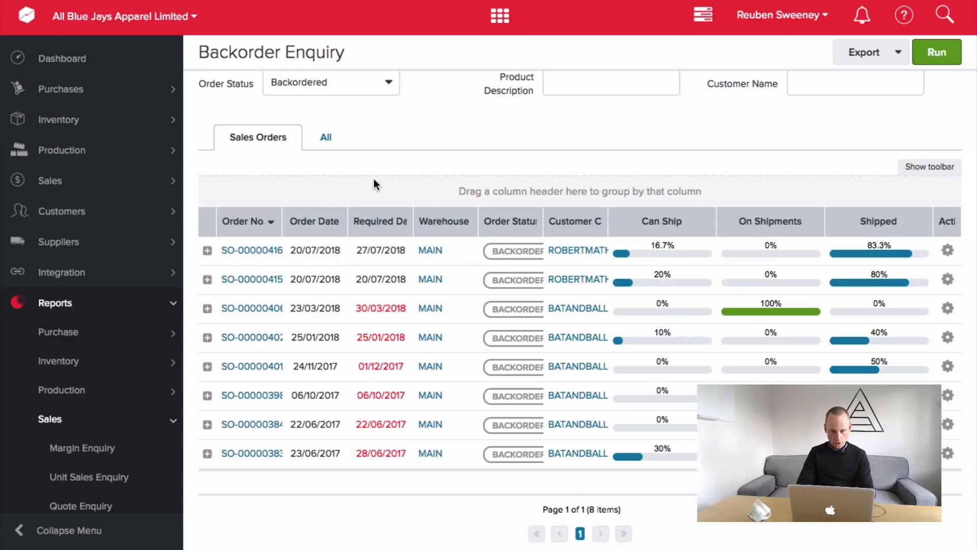
click(208, 251)
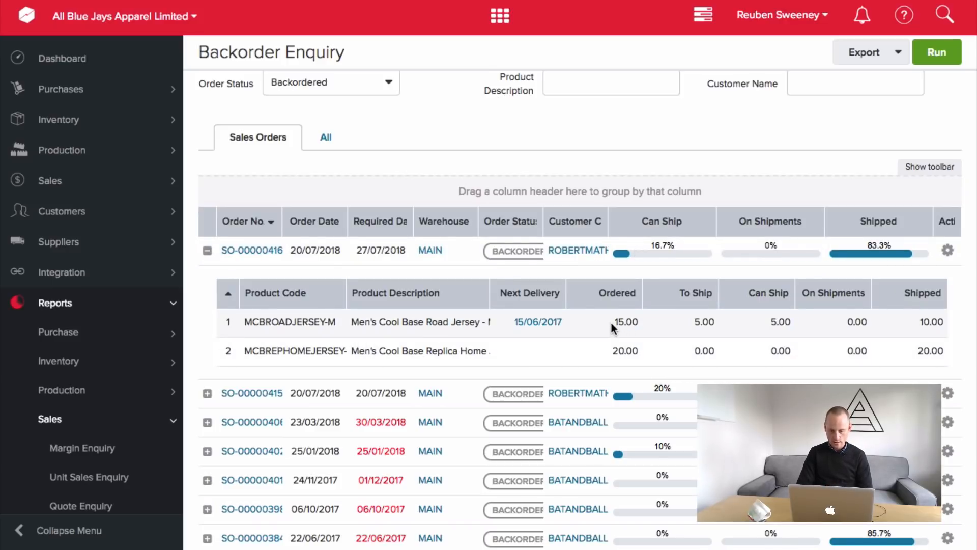
drag(633, 321, 637, 325)
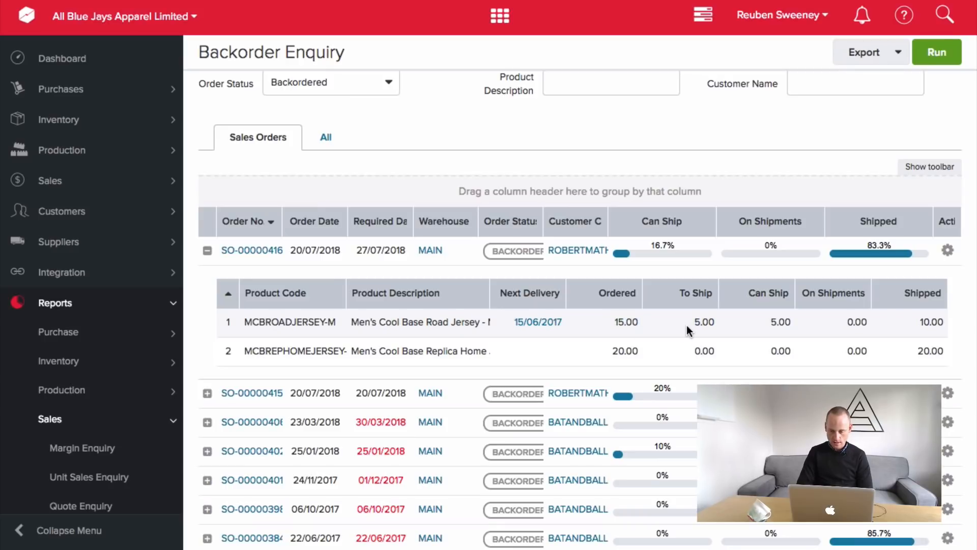